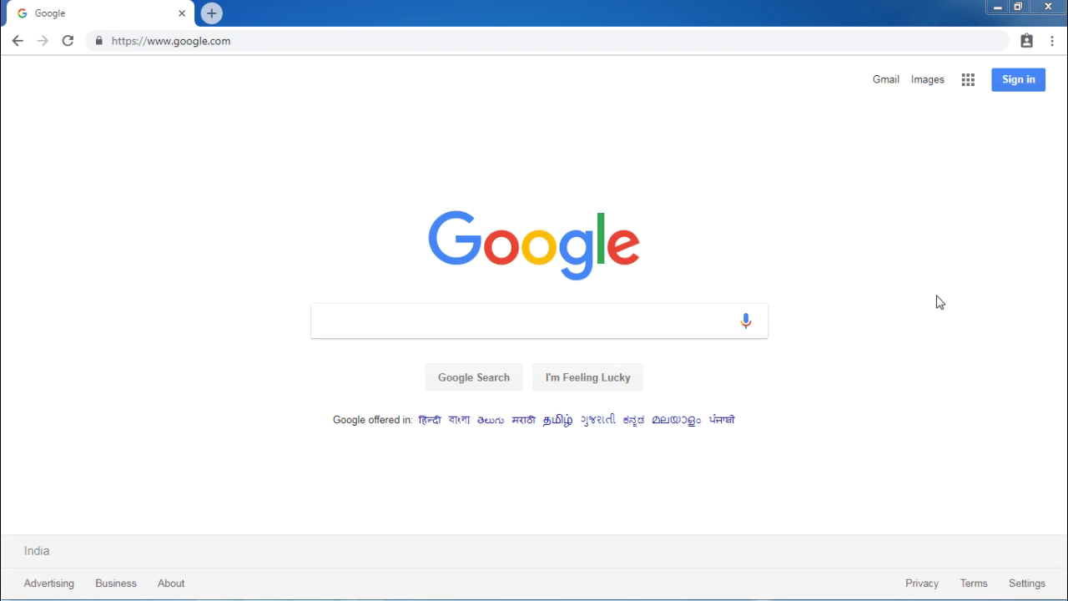
pyautogui.click(545, 36)
pyautogui.write('www.blogger.com')
pyautogui.press('Return')
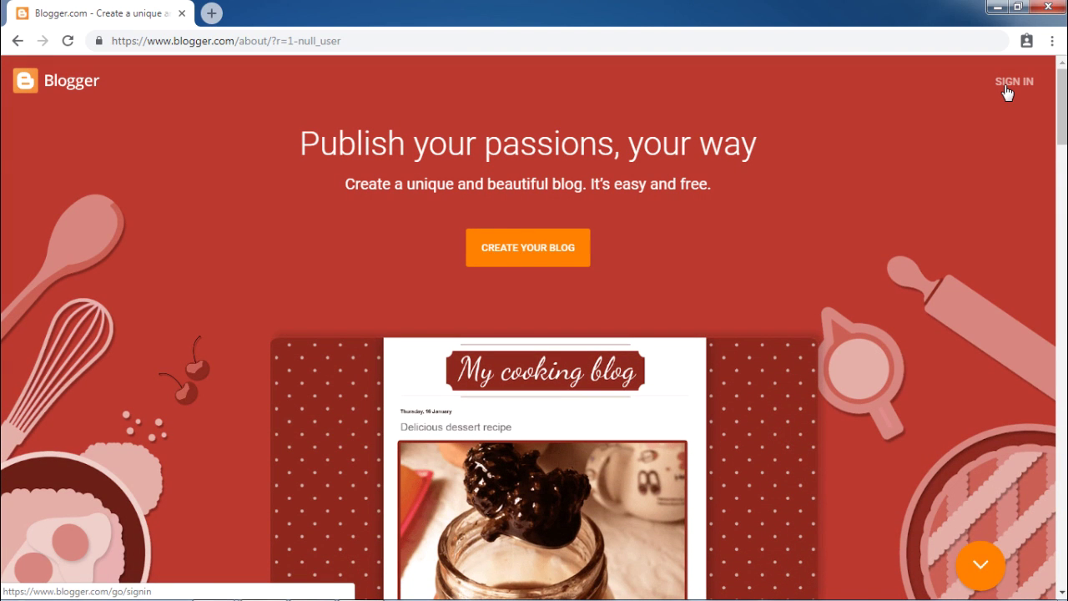
pyautogui.click(1006, 90)
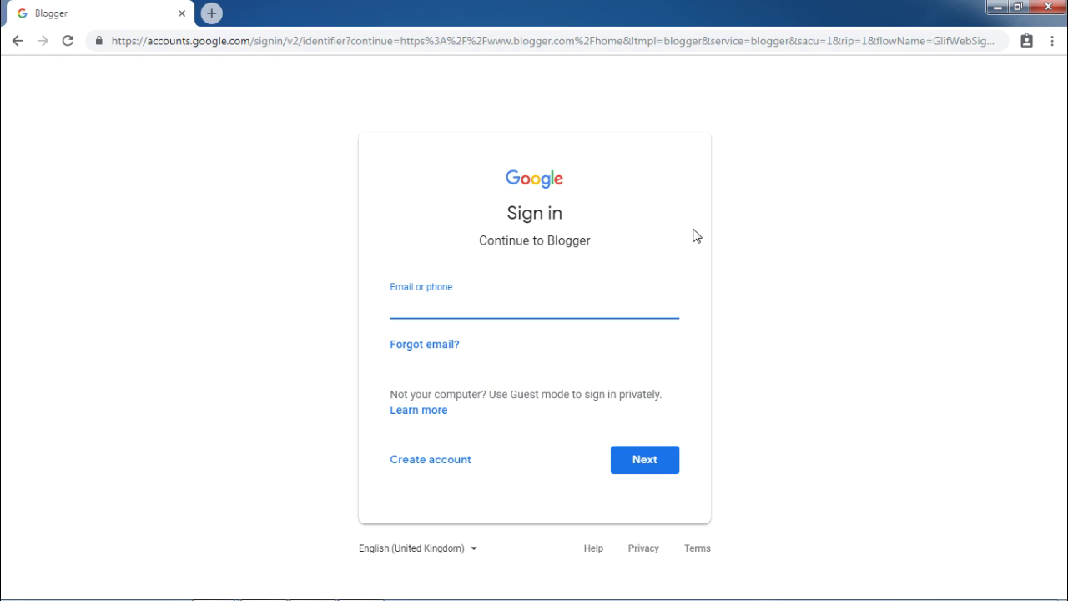
pyautogui.write('a')
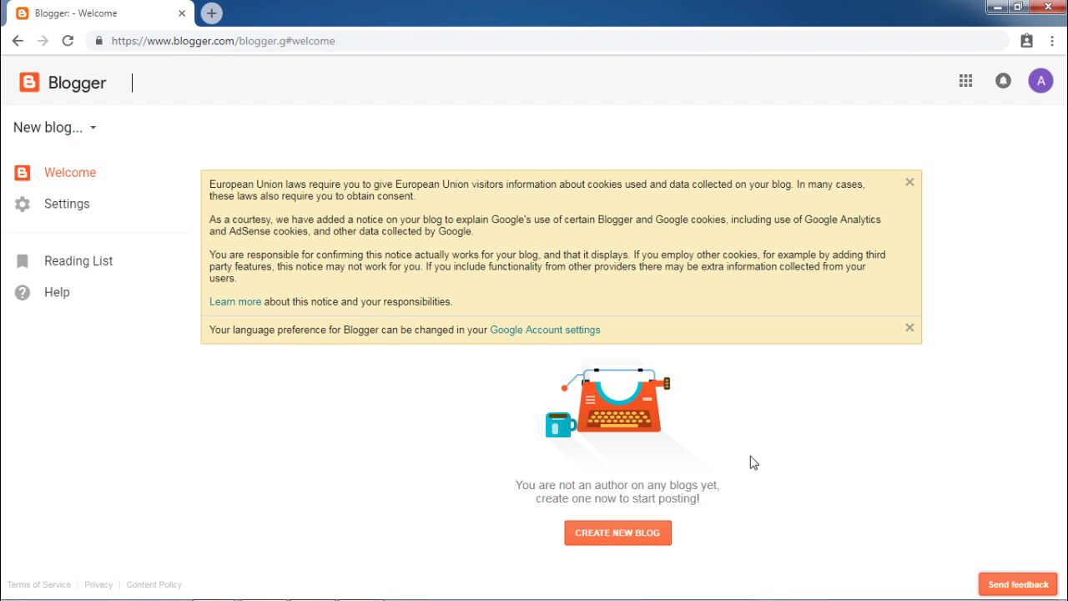
# Create the blog 'This Google Tag Manager Blog' at thisgoogletagmanagerblog.blogspot.com.
pyautogui.click(655, 533)
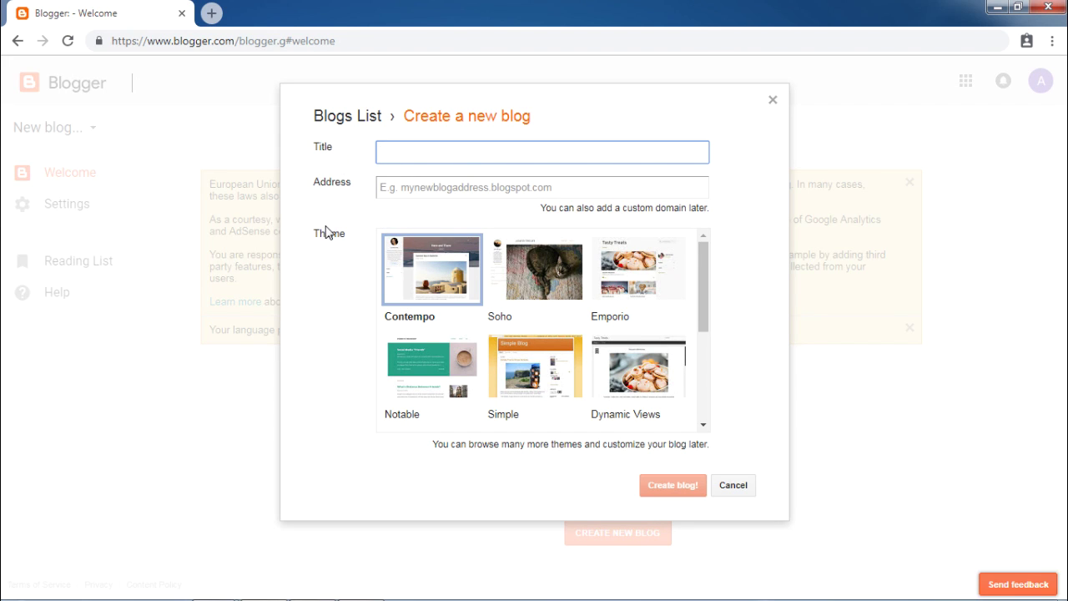
pyautogui.write('This Google Tag Manager Blog')
pyautogui.press('Tab')
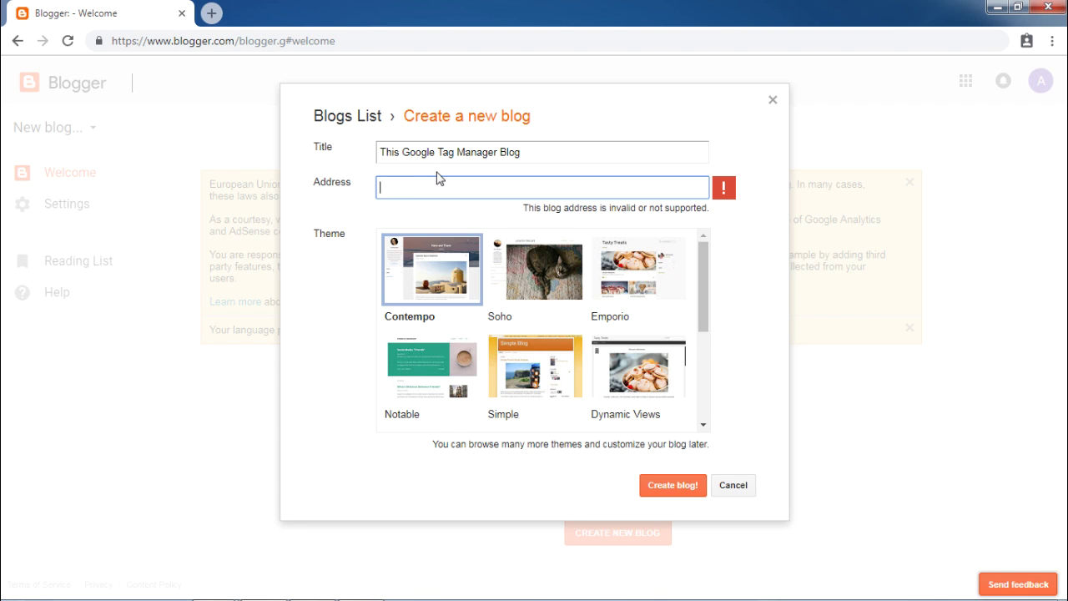
pyautogui.write('thisgoogletagmanagerblog')
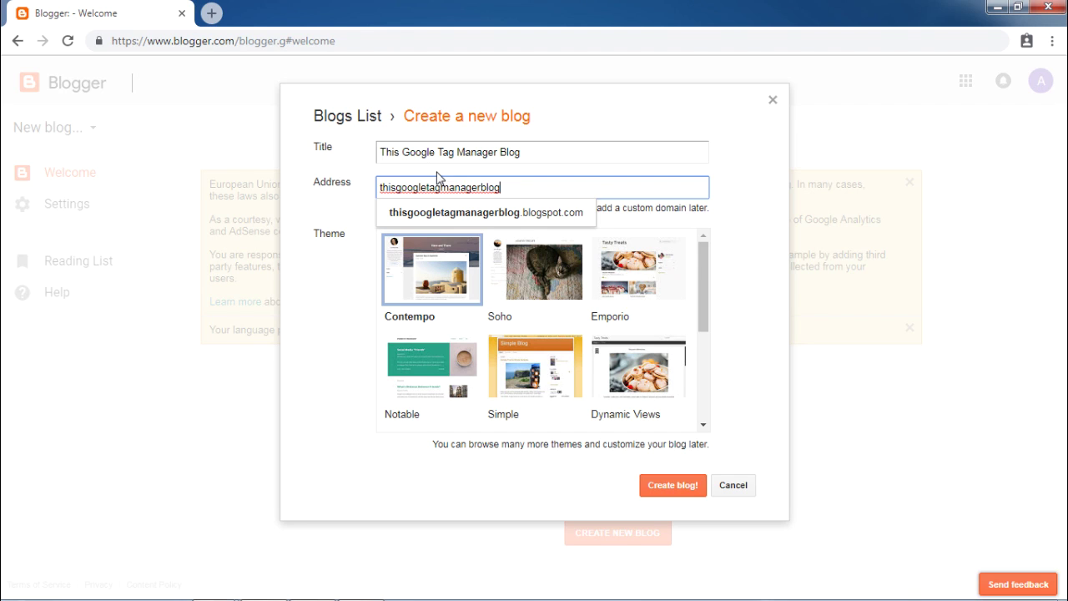
pyautogui.click(457, 219)
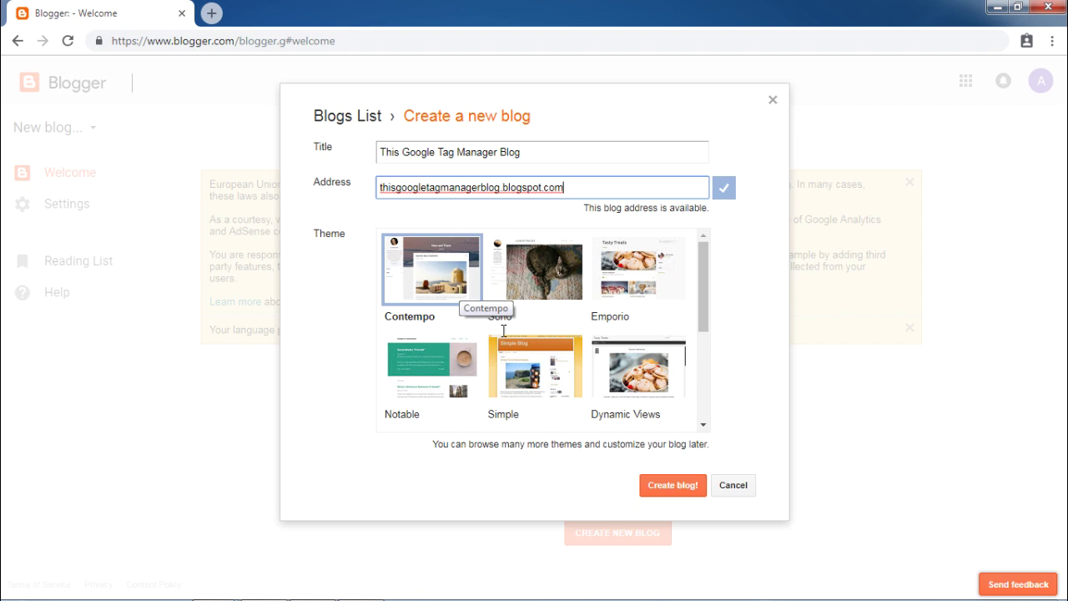
pyautogui.click(645, 492)
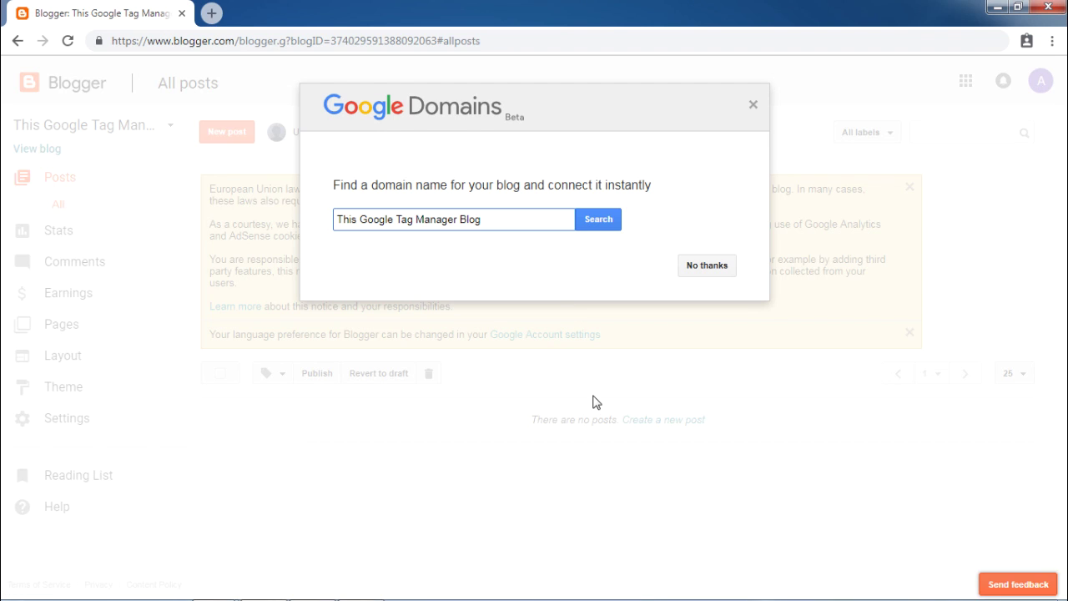
# Decline the Google Domains offer for the new blog with No thanks.
pyautogui.click(707, 265)
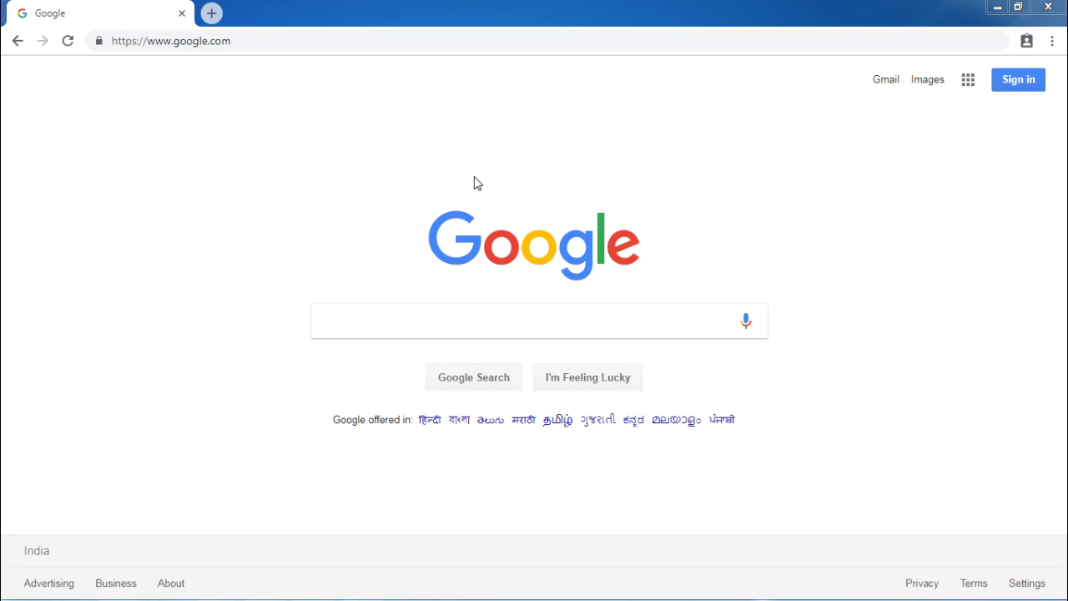
# Search for google tag manager, open its product page and choose Start for free.
pyautogui.click(360, 314)
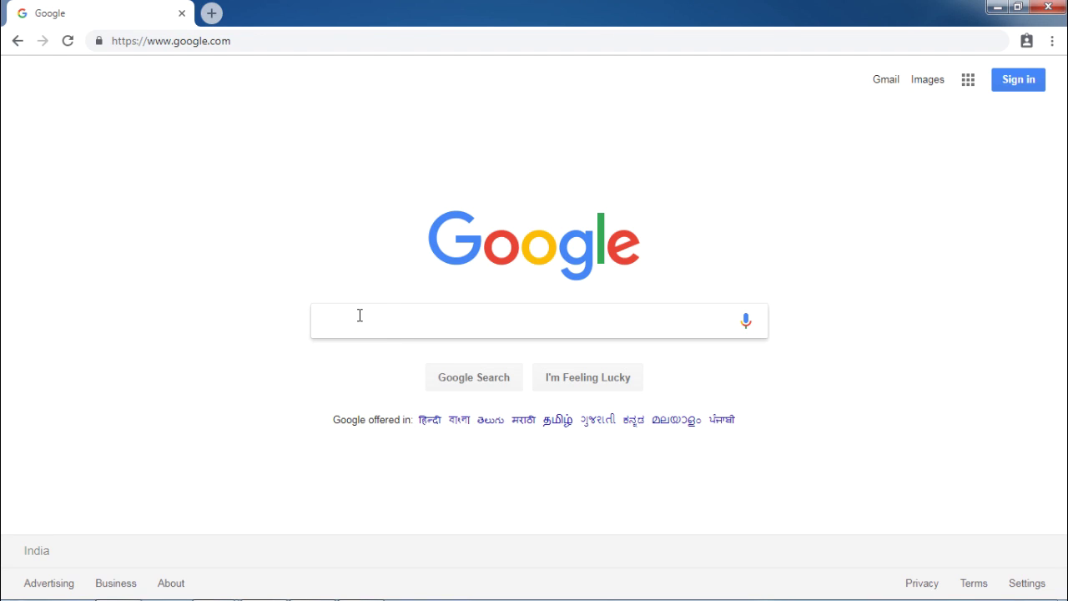
pyautogui.write('Google Tag manager')
pyautogui.click(381, 346)
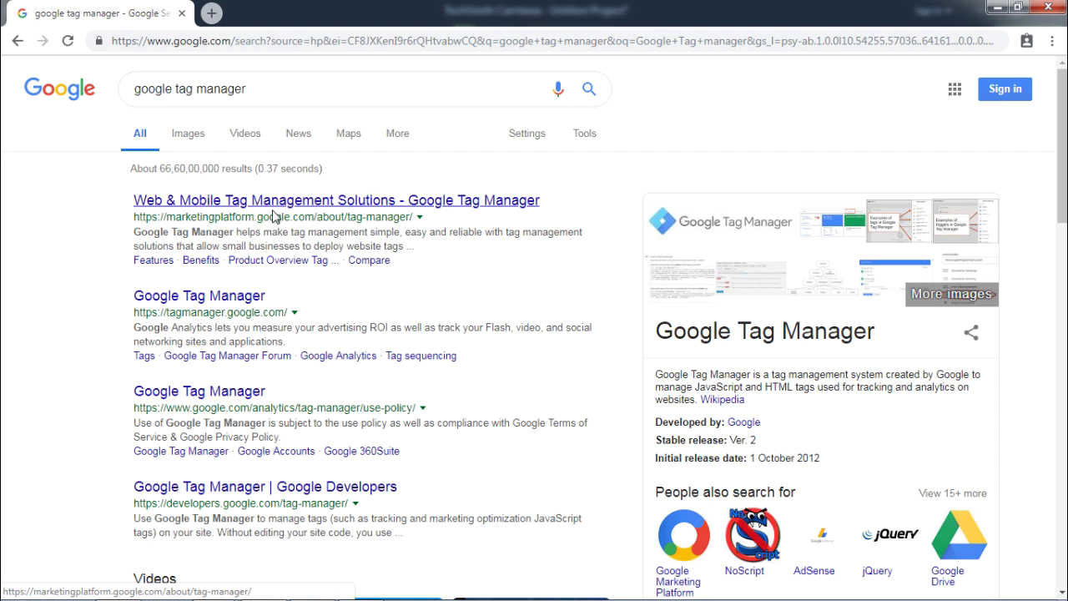
pyautogui.click(447, 201)
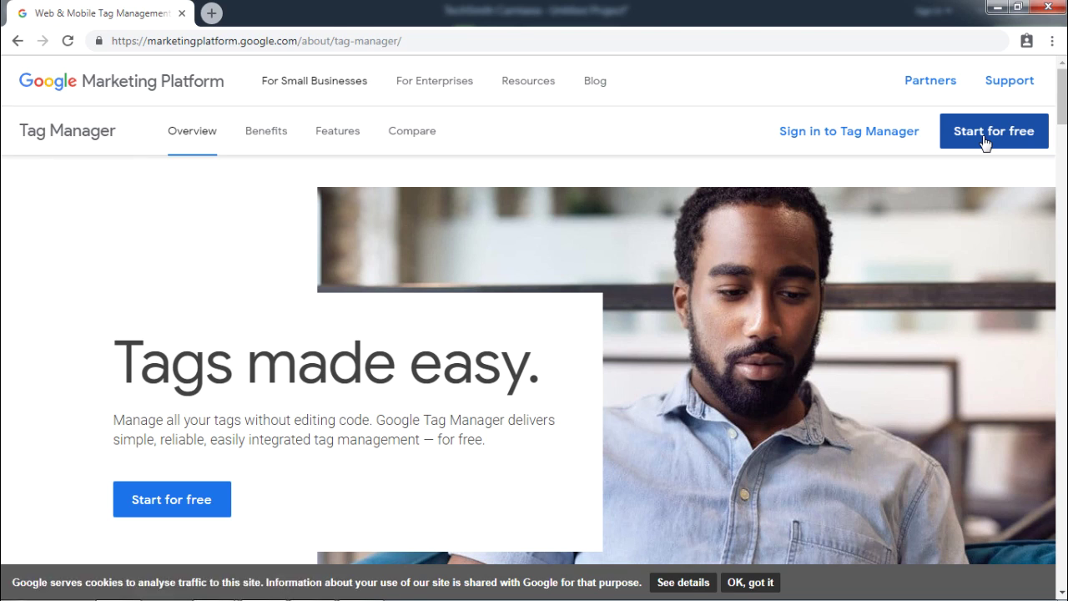
pyautogui.click(985, 144)
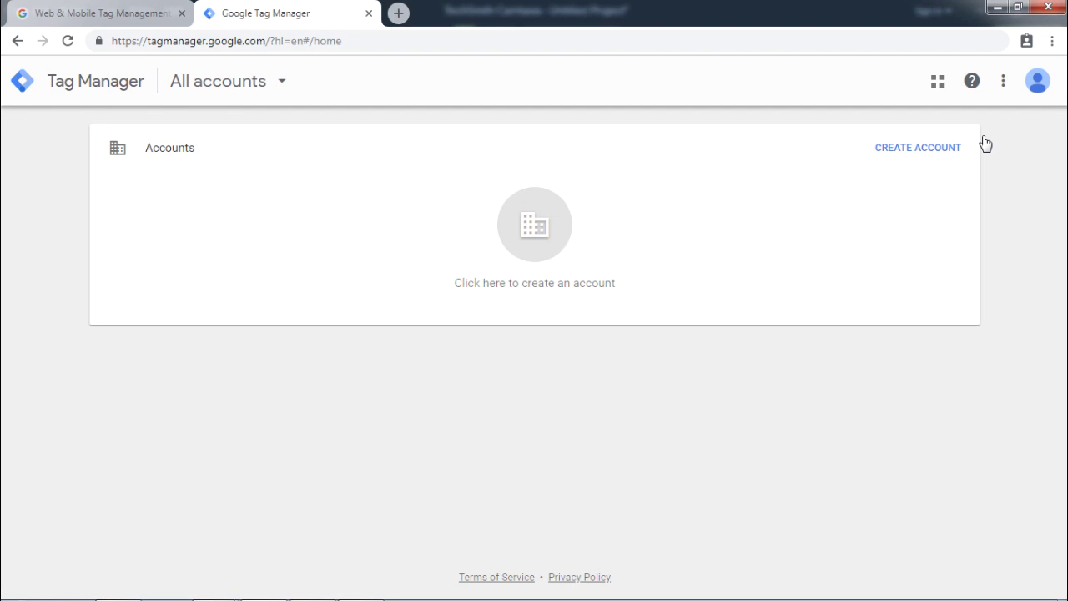
# Create account 'First GTM Account' in India with a Web container named 'Test Container'.
pyautogui.click(936, 151)
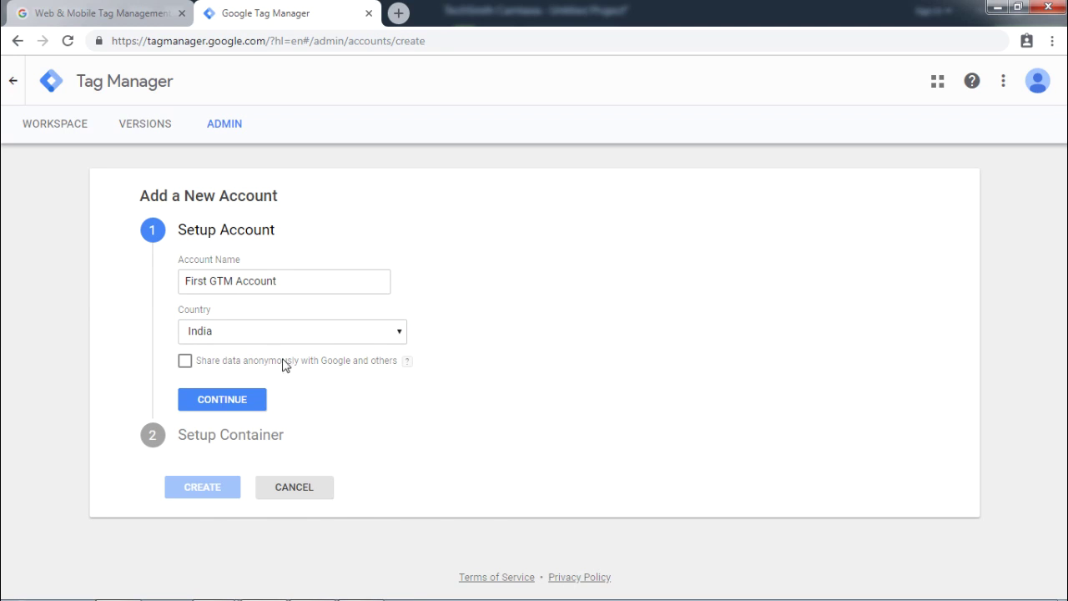
pyautogui.click(226, 403)
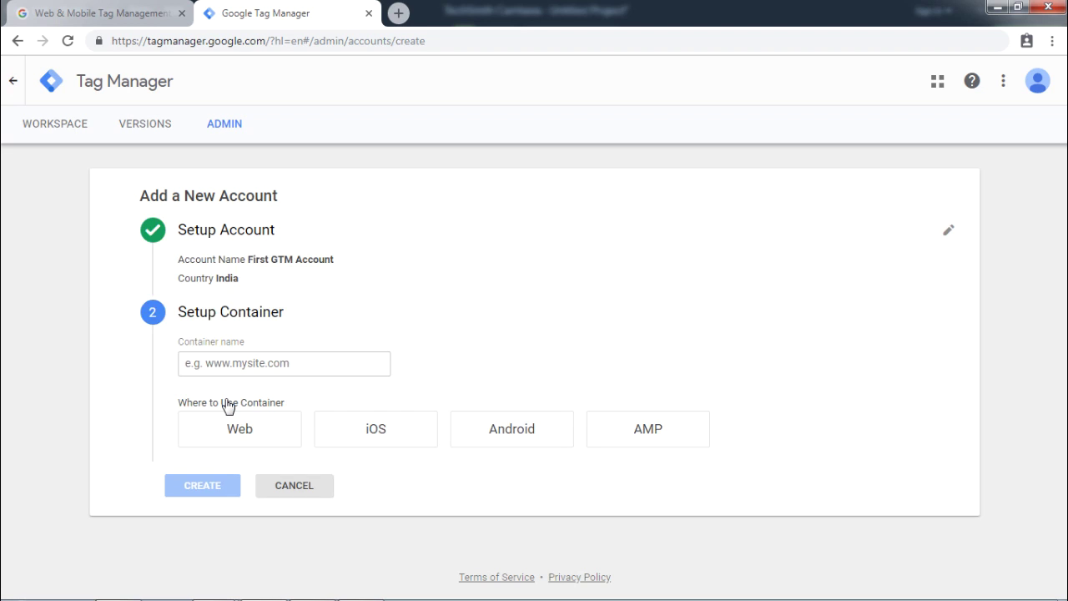
pyautogui.click(338, 363)
pyautogui.write('Test Container')
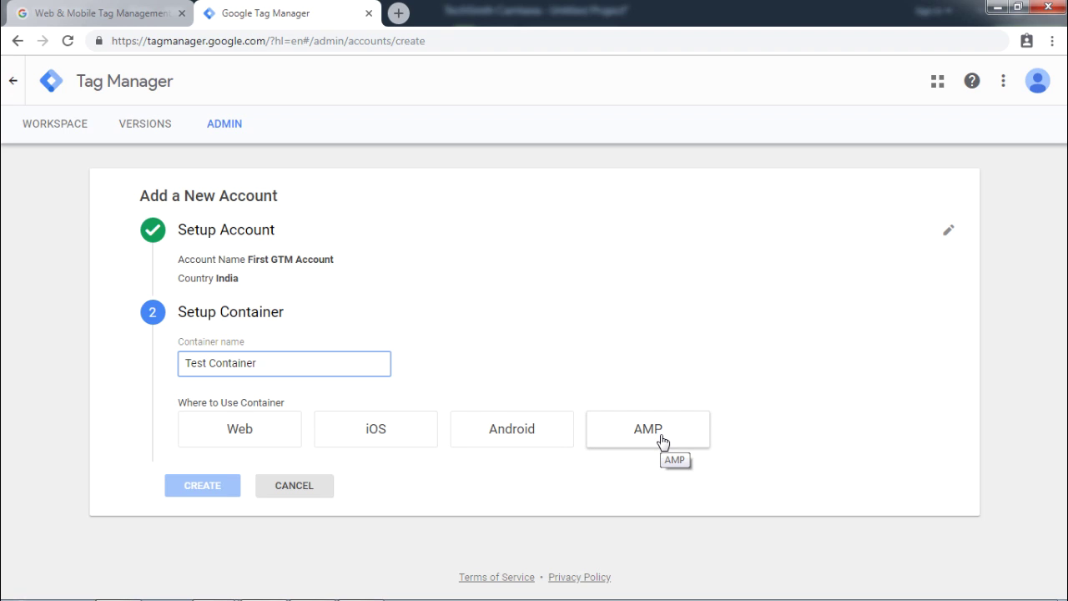
pyautogui.click(219, 442)
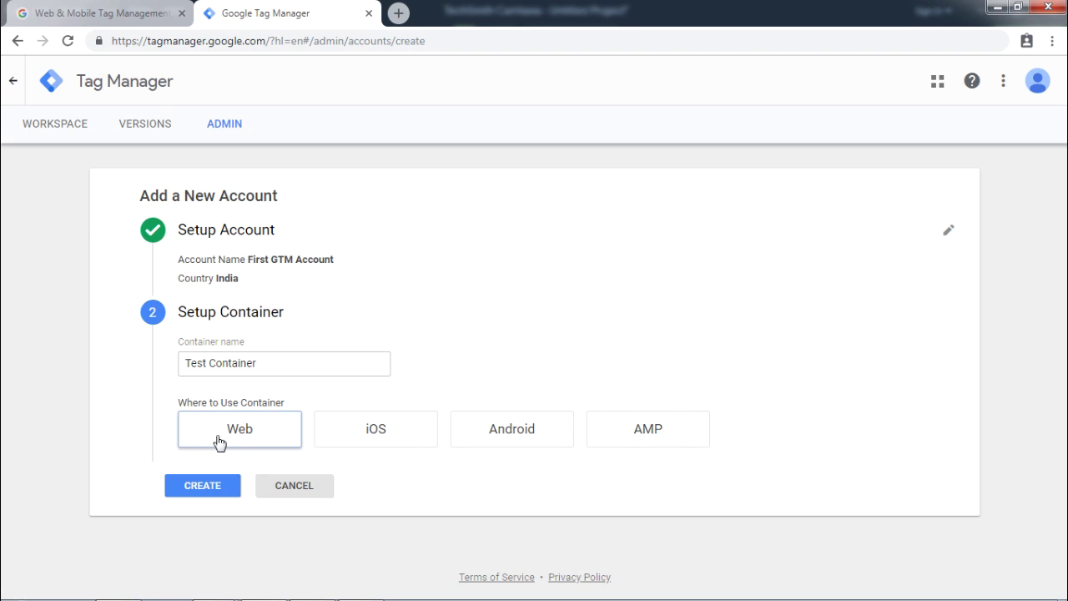
# Create the Tag Manager account, accept the Terms of Service and dismiss the install-code dialog.
pyautogui.click(202, 486)
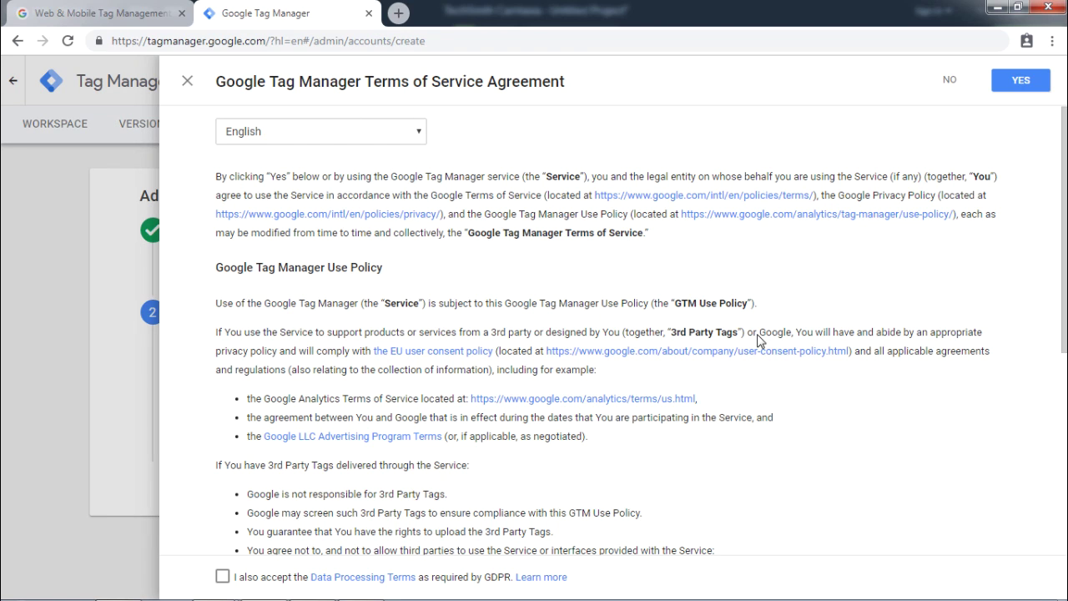
pyautogui.scroll(-4, 759, 337)
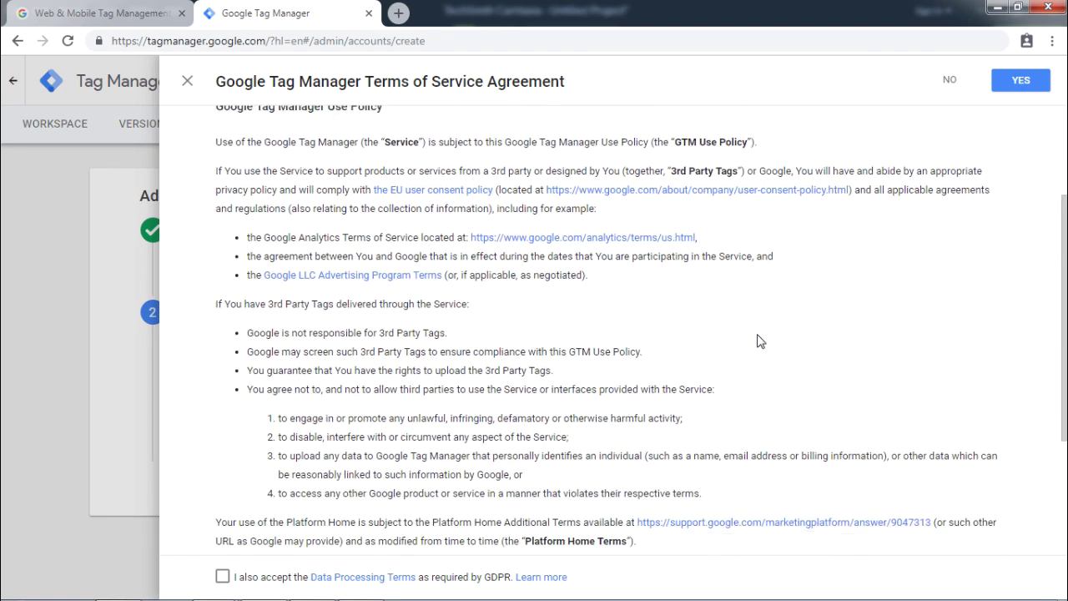
pyautogui.scroll(5, 759, 338)
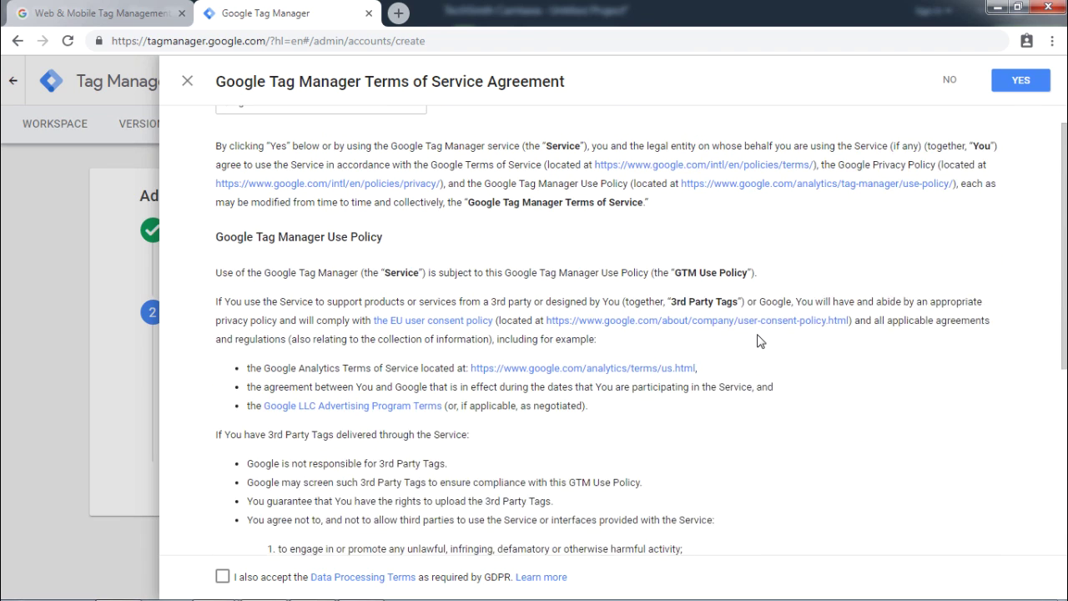
pyautogui.click(1018, 86)
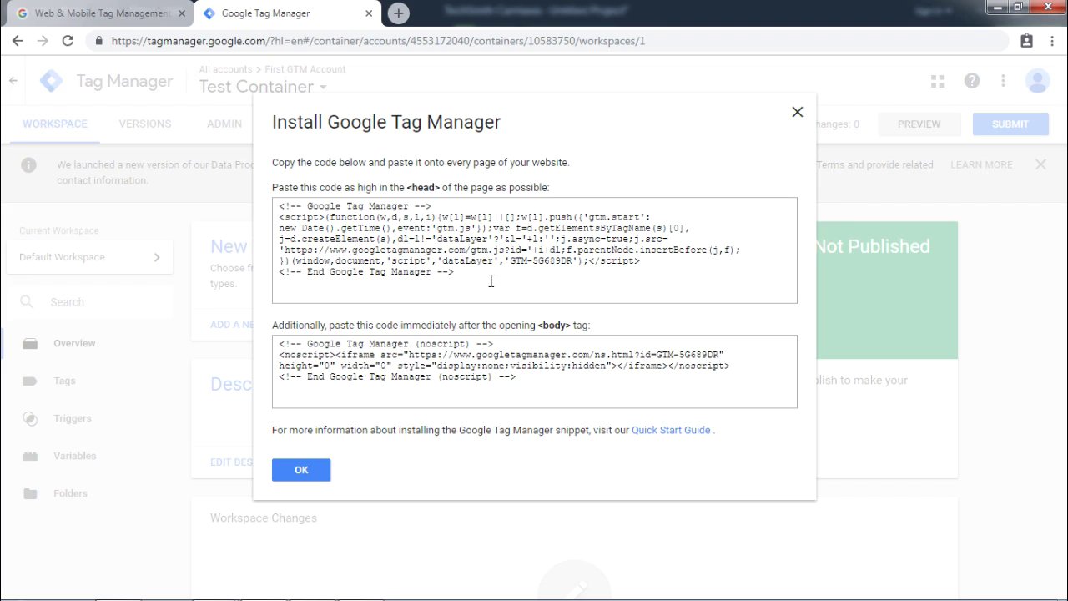
pyautogui.click(301, 470)
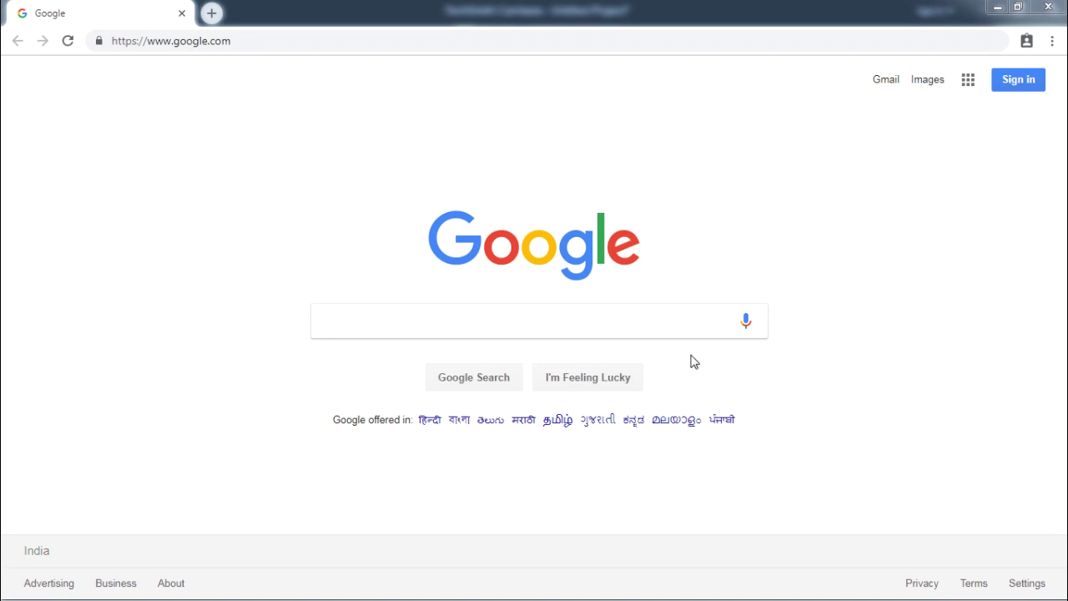
# Search Google for 'google analytics' to reach the Analytics sign-up page.
pyautogui.click(659, 321)
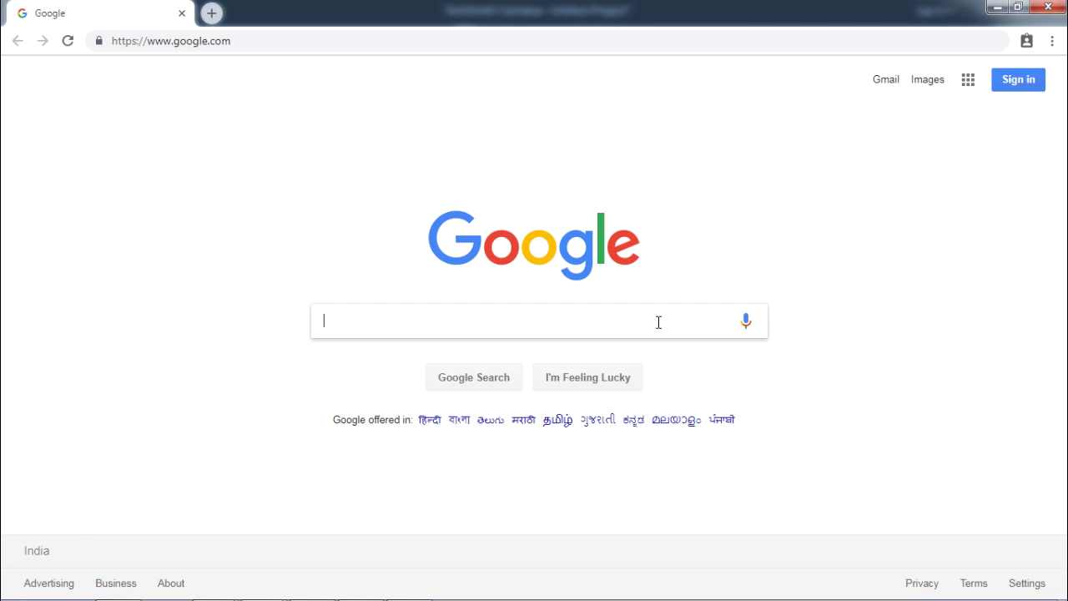
pyautogui.write('google analytics')
pyautogui.press('Return')
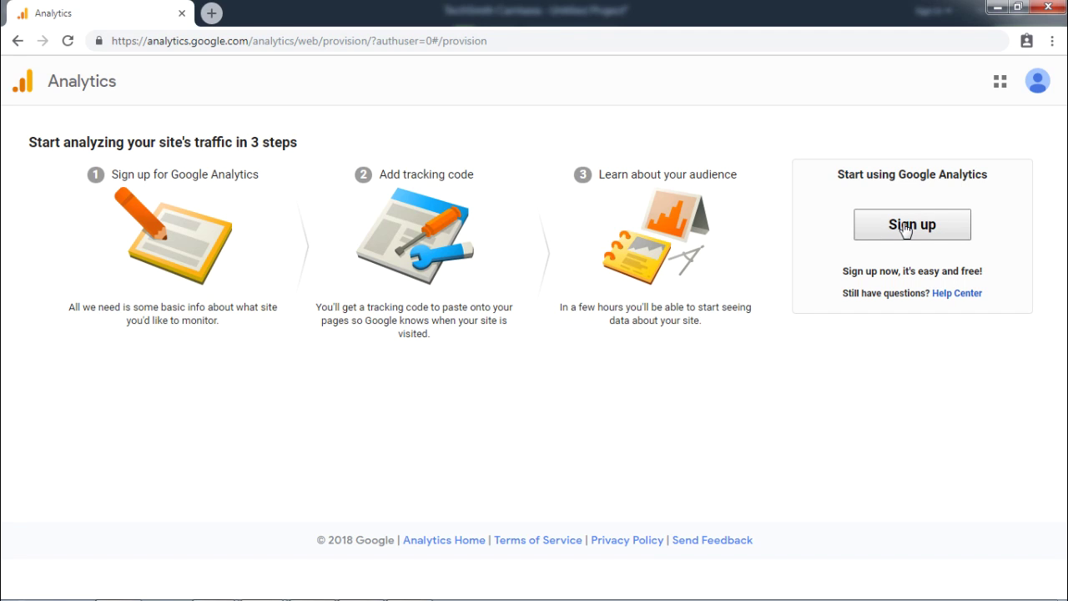
# Sign up with account 'Google Account GTM', website 'This Google Tag Manager Blog', URL thisgoogletagmanagerblog.blogspot.com.
pyautogui.click(905, 230)
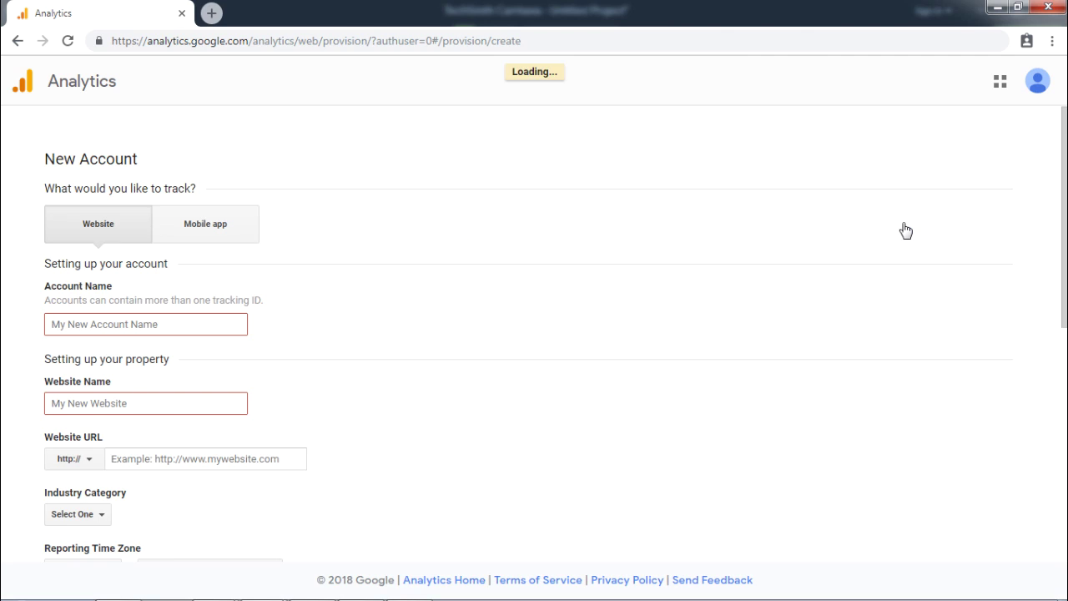
pyautogui.scroll(-2, 424, 327)
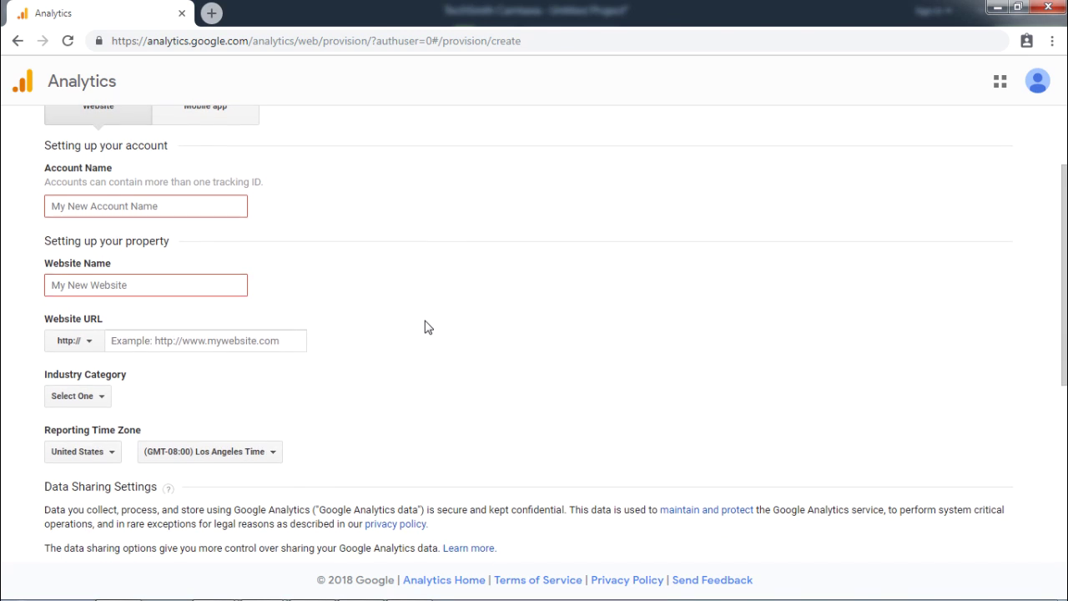
pyautogui.scroll(2, 424, 327)
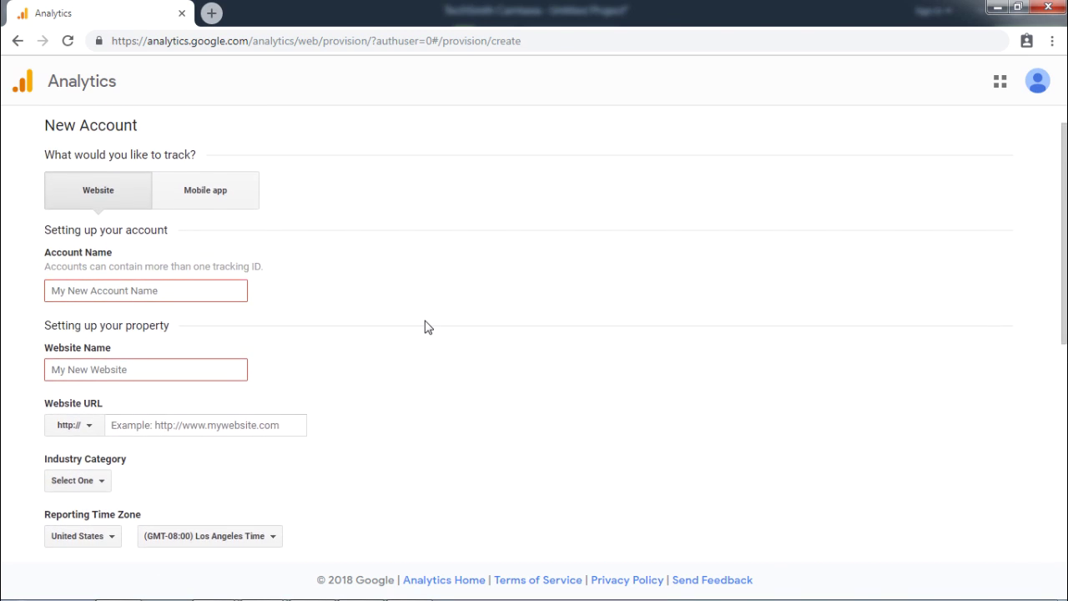
pyautogui.scroll(-5, 424, 327)
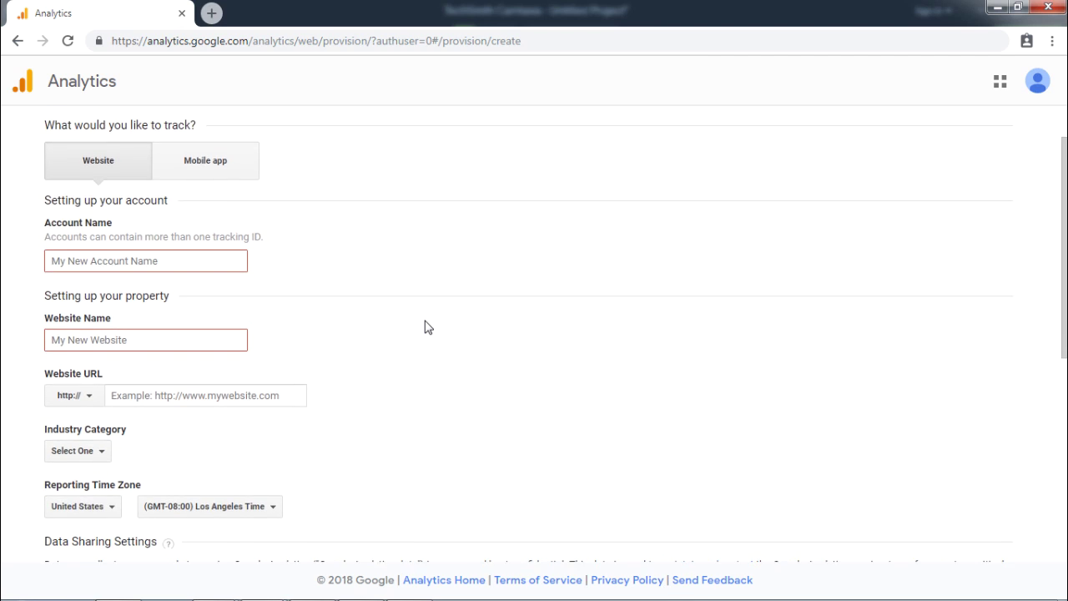
pyautogui.scroll(-5, 423, 327)
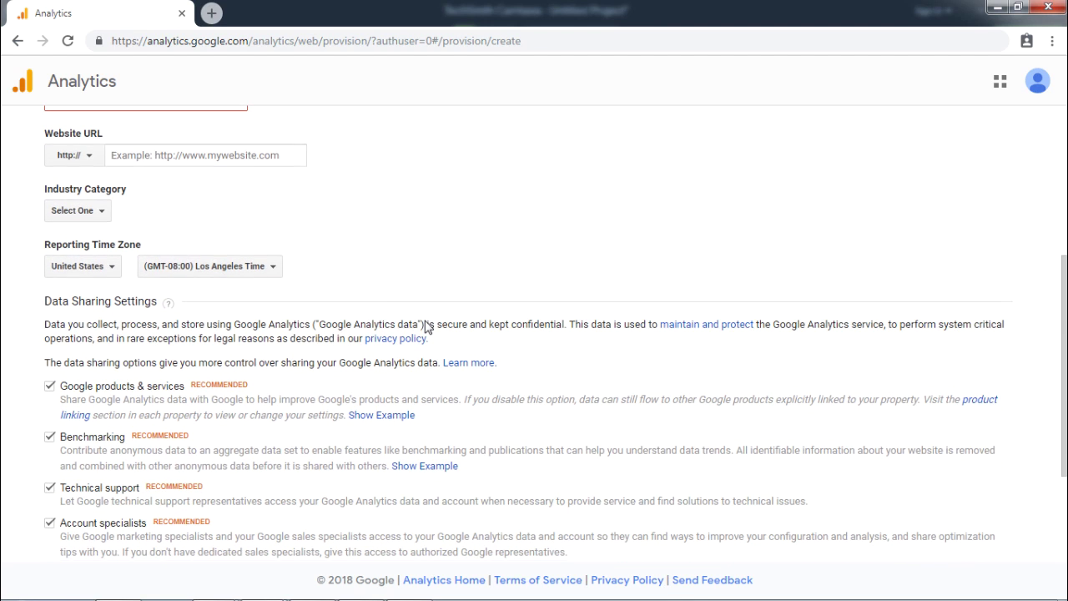
pyautogui.scroll(10, 424, 327)
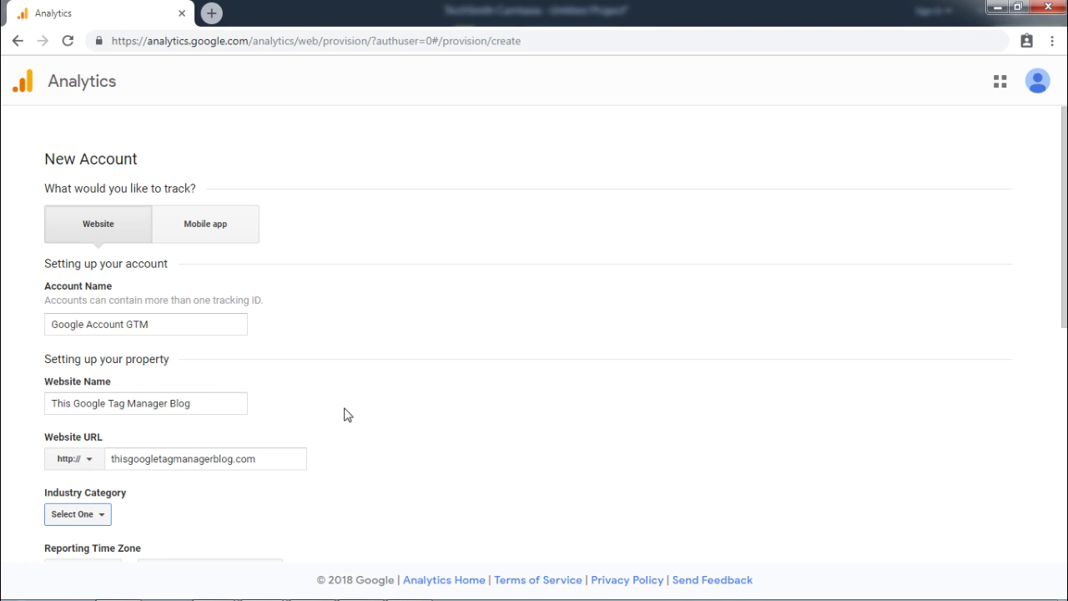
pyautogui.scroll(-1, 352, 440)
pyautogui.scroll(-3, 351, 438)
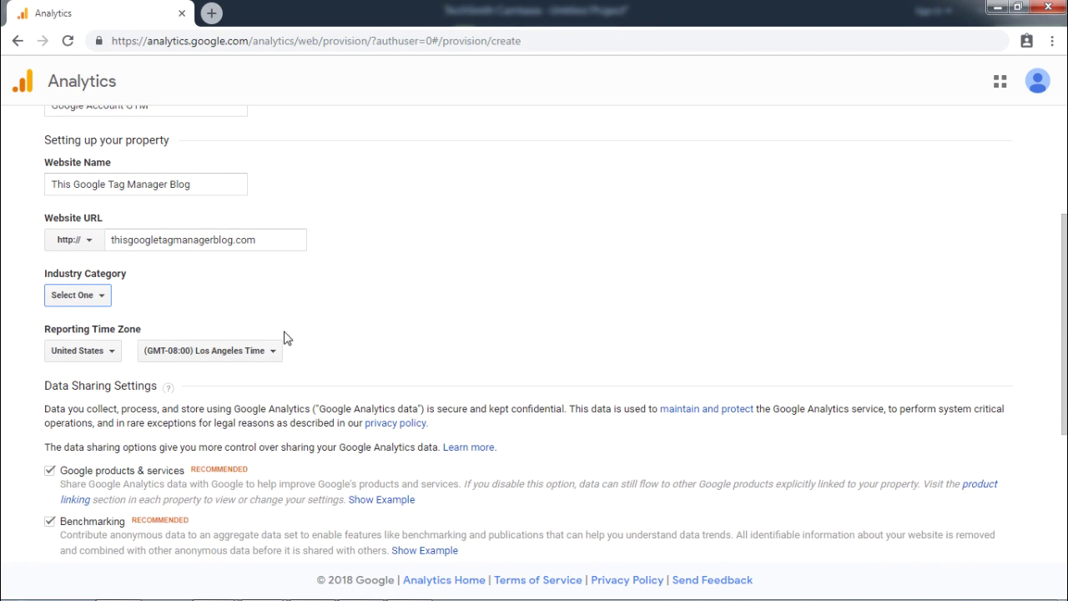
pyautogui.click(246, 245)
pyautogui.write('blogspot.')
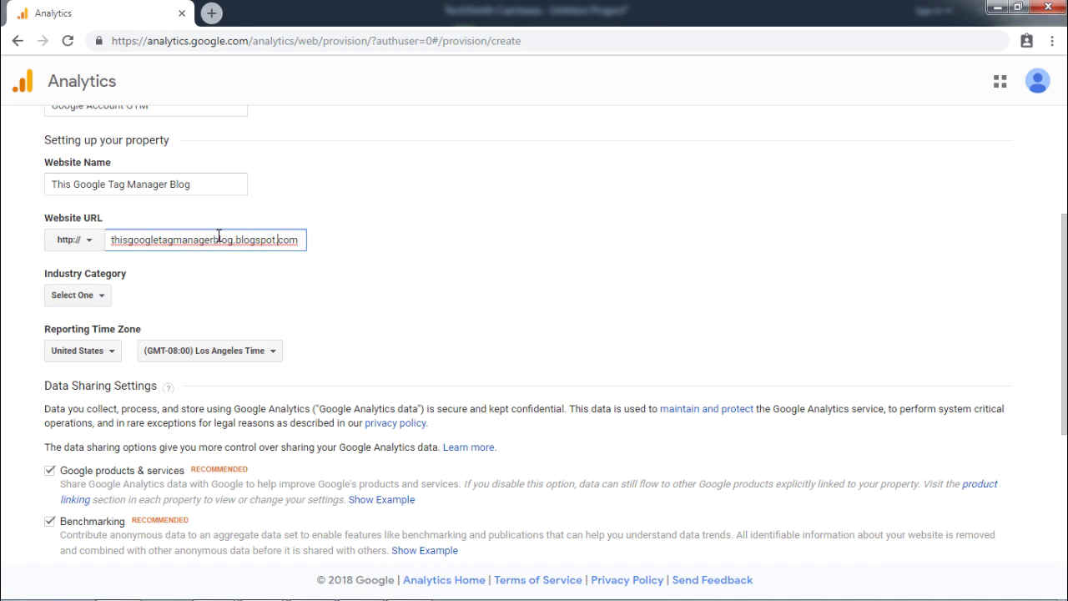
pyautogui.click(84, 301)
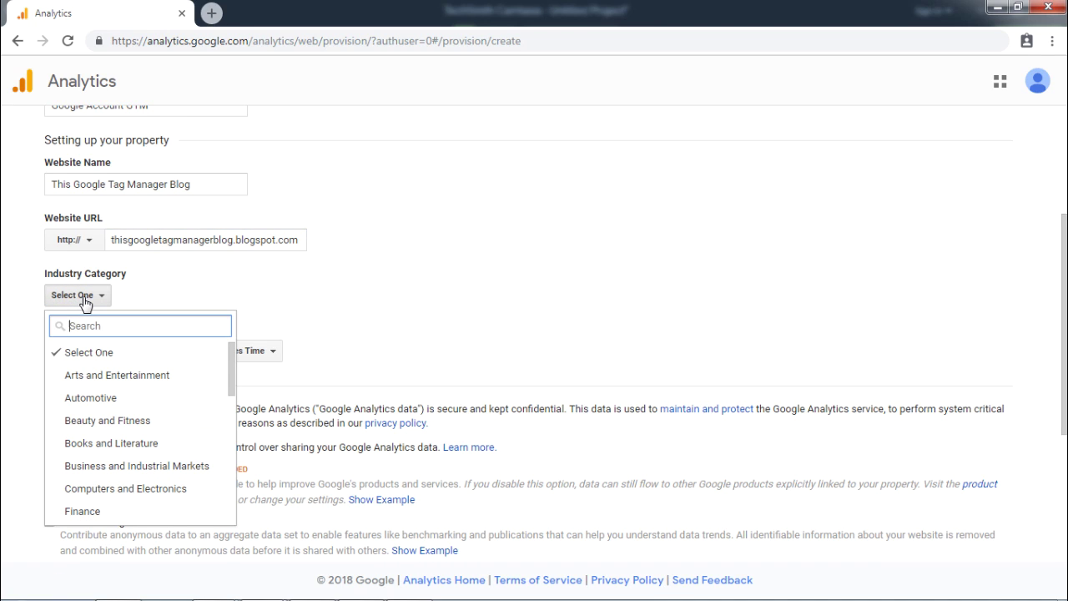
# Set the industry to Computers and Electronics and the reporting time zone country to India.
pyautogui.click(128, 487)
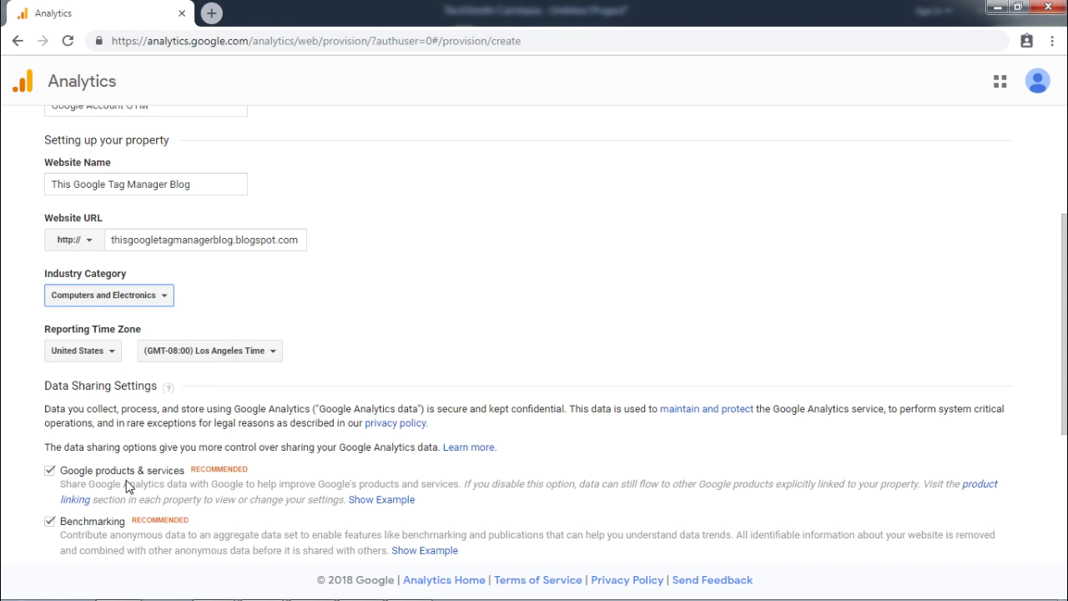
pyautogui.click(102, 367)
pyautogui.write('india')
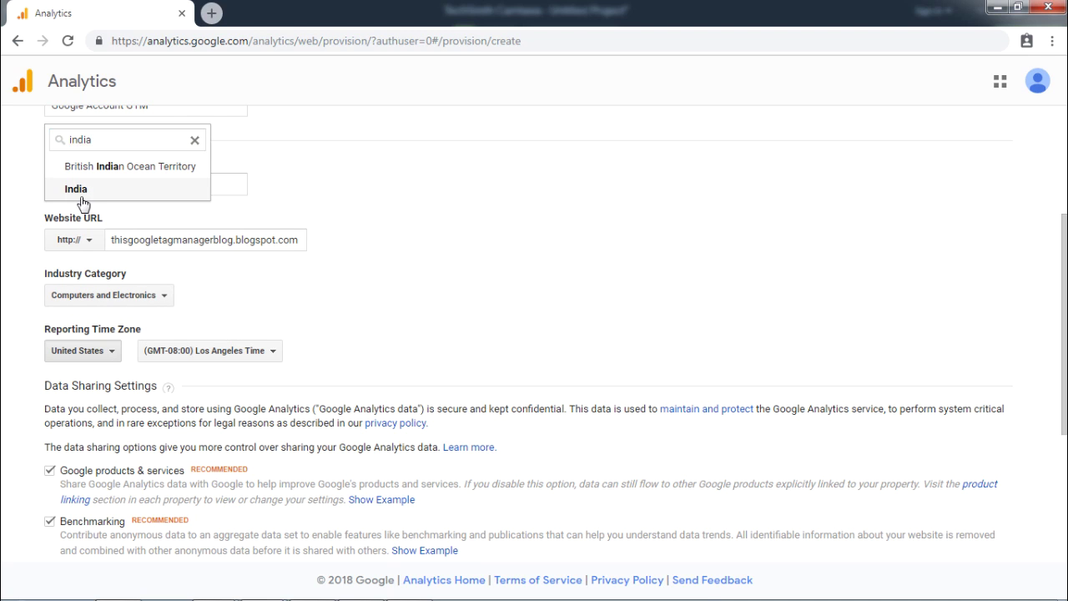
pyautogui.click(81, 197)
pyautogui.scroll(-3, 279, 395)
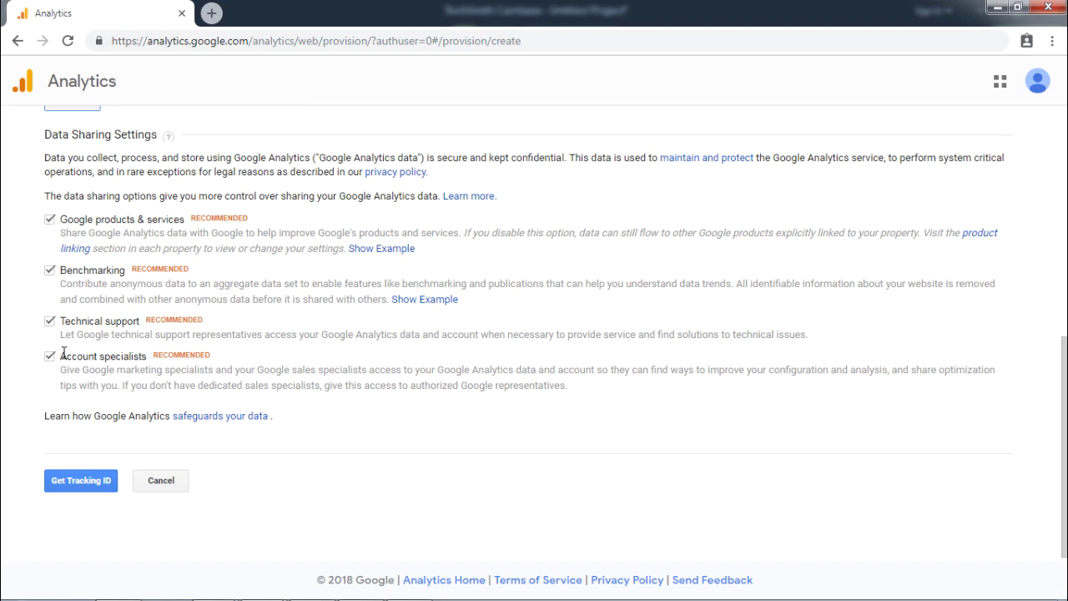
# Request the tracking ID and accept the Analytics terms, including the Data Protection Terms.
pyautogui.click(81, 482)
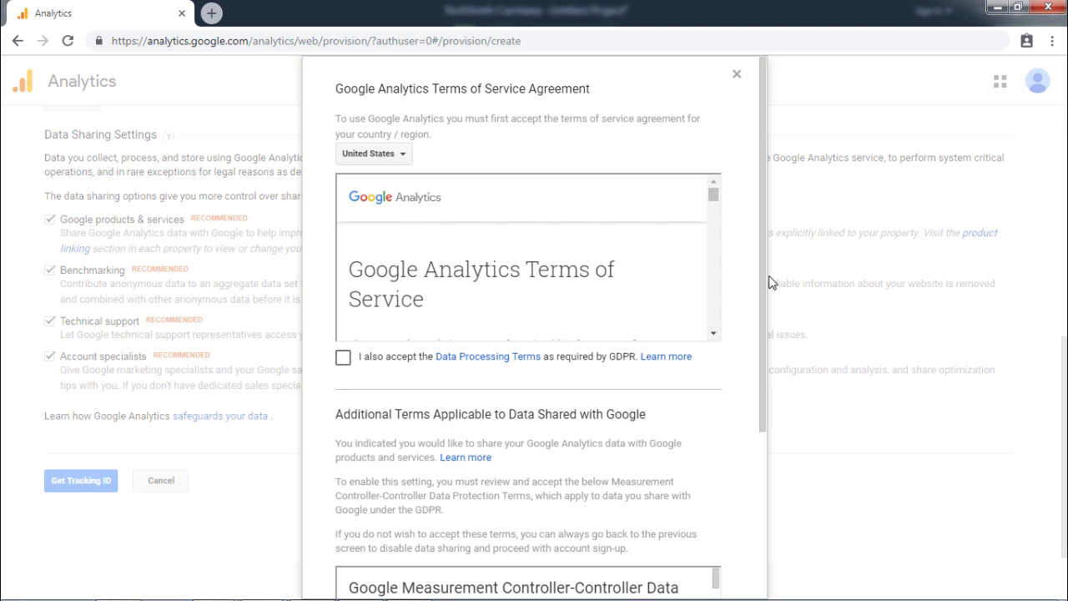
pyautogui.scroll(-3, 732, 269)
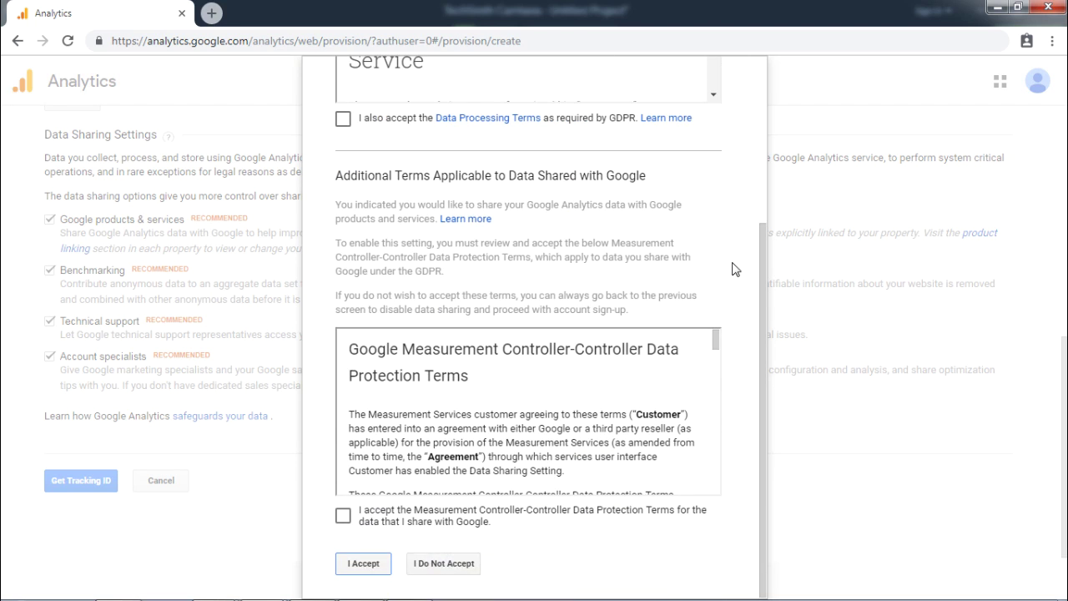
pyautogui.click(364, 565)
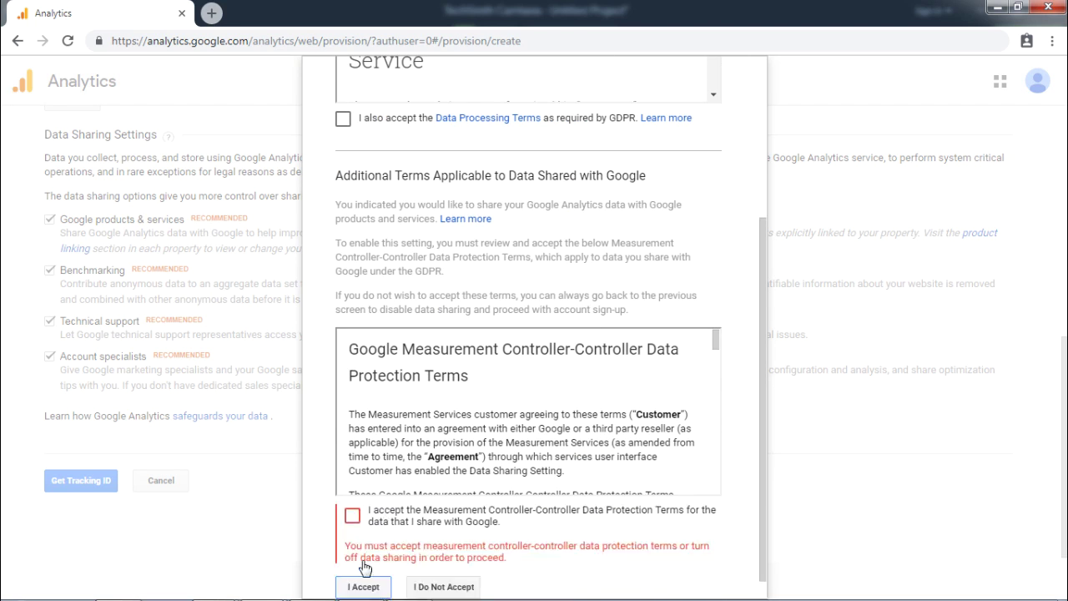
pyautogui.click(351, 514)
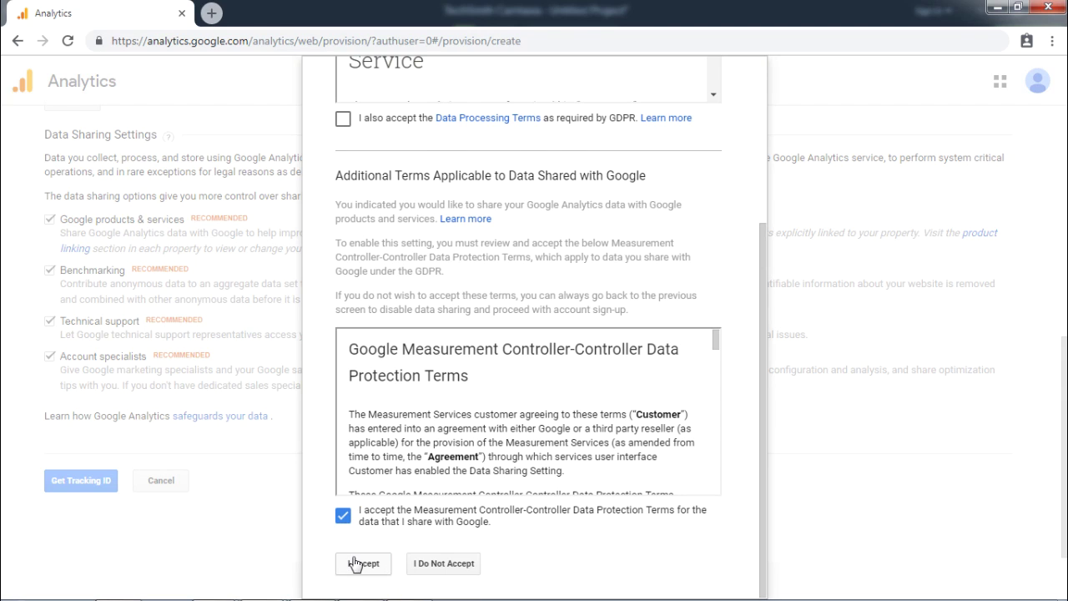
pyautogui.click(355, 564)
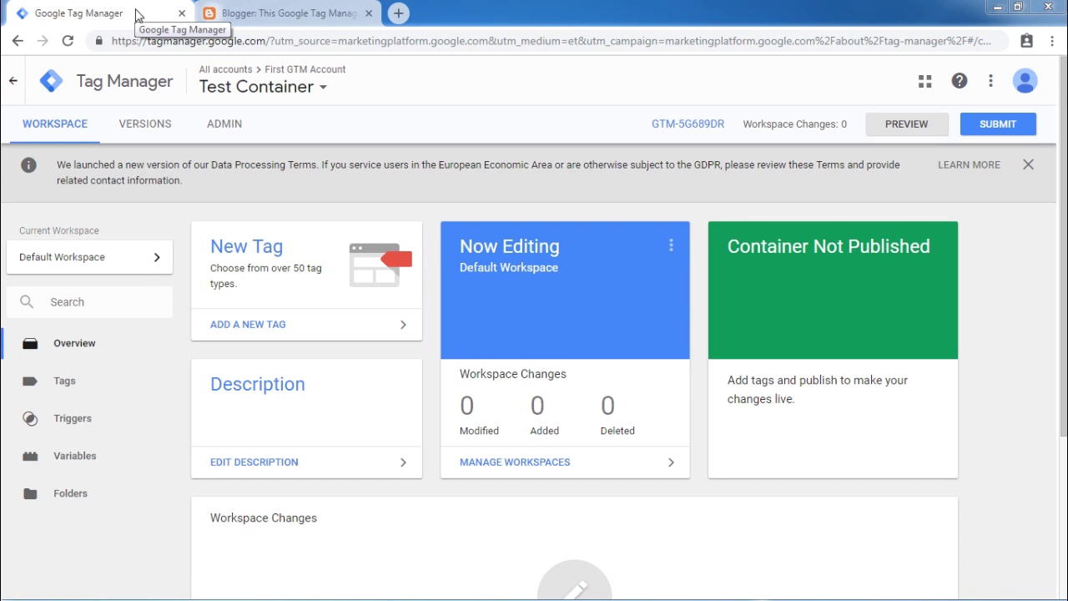
pyautogui.click(299, 18)
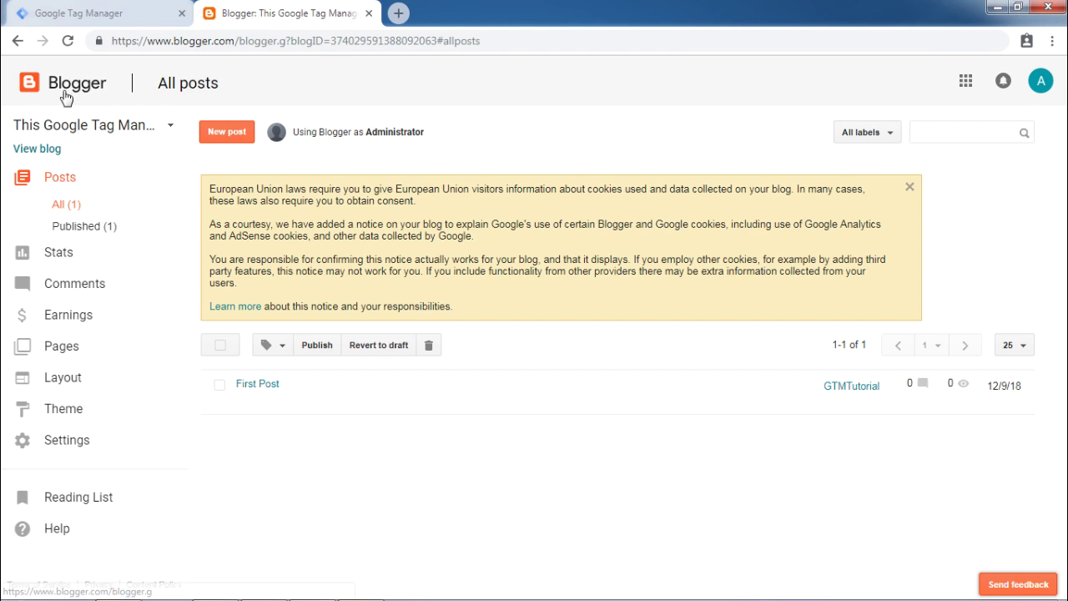
pyautogui.click(163, 21)
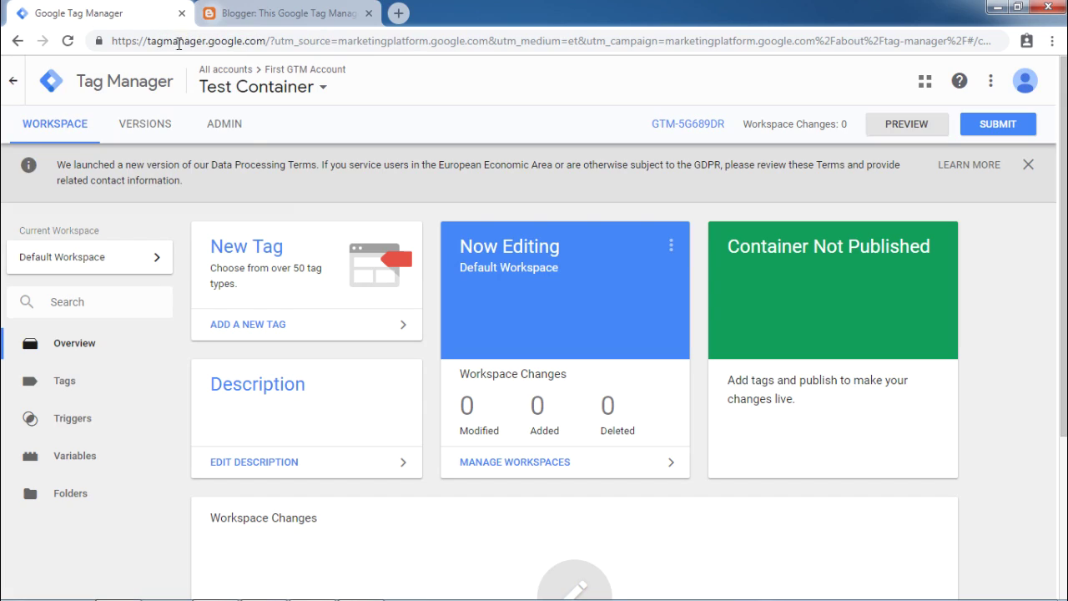
# Show the GTM-5G689DR install code snippets, then go to Blogger's All posts page.
pyautogui.click(672, 129)
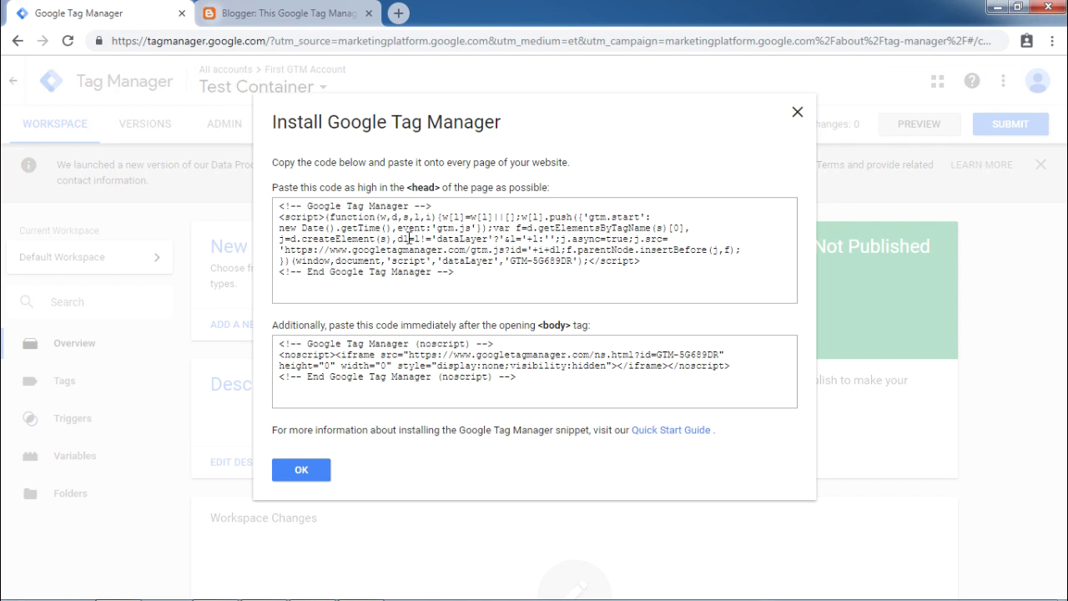
pyautogui.click(282, 10)
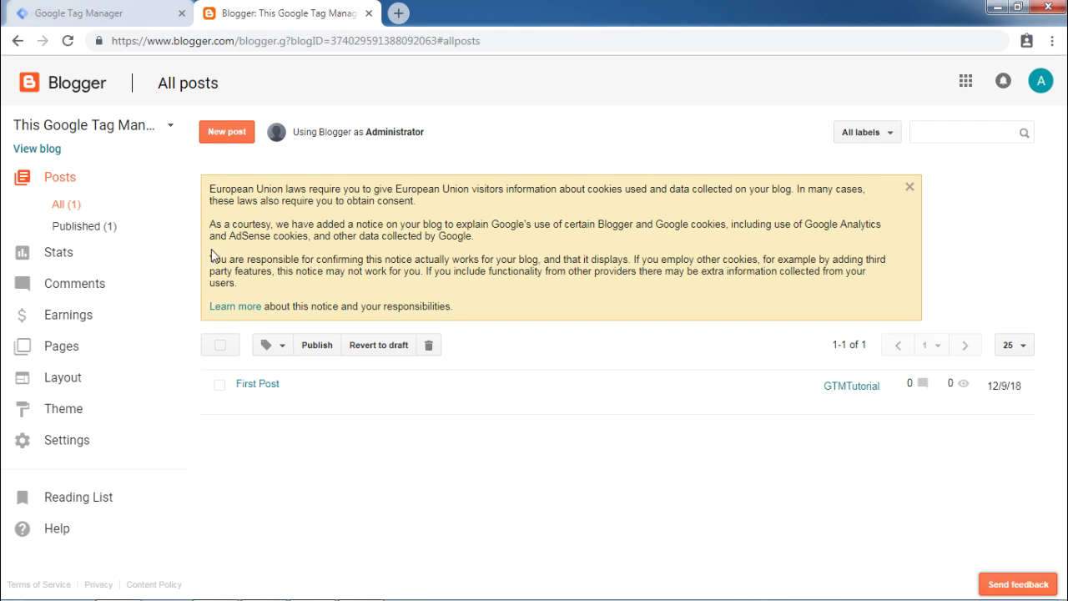
# Open the blog theme's Edit HTML code editor from the Theme page.
pyautogui.click(66, 411)
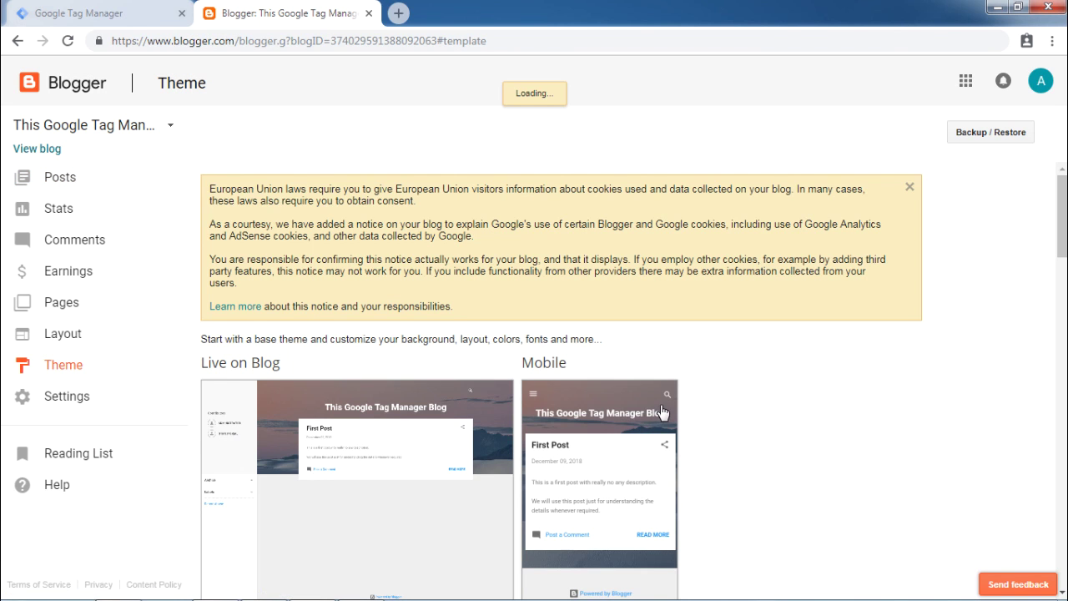
pyautogui.scroll(-2, 663, 367)
pyautogui.click(381, 429)
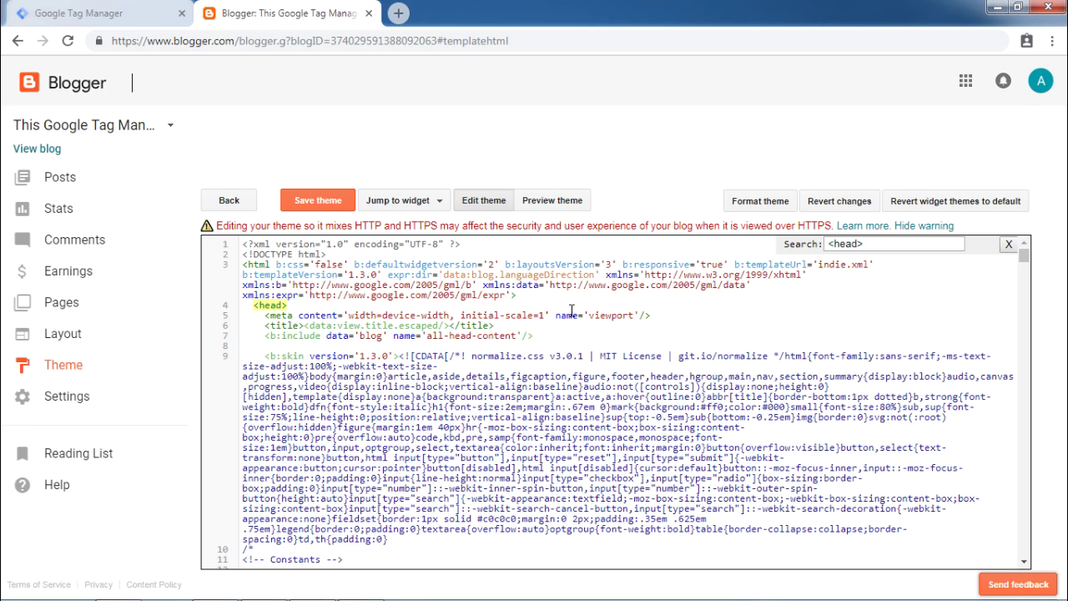
# Search the theme code for <head> to find it on line 4.
pyautogui.hotkey('ctrl', 'f')
pyautogui.write('<head>')
pyautogui.press('Return')
# Select the entire GTM head code snippet in the install dialog for copying.
pyautogui.click(111, 8)
pyautogui.click(455, 261)
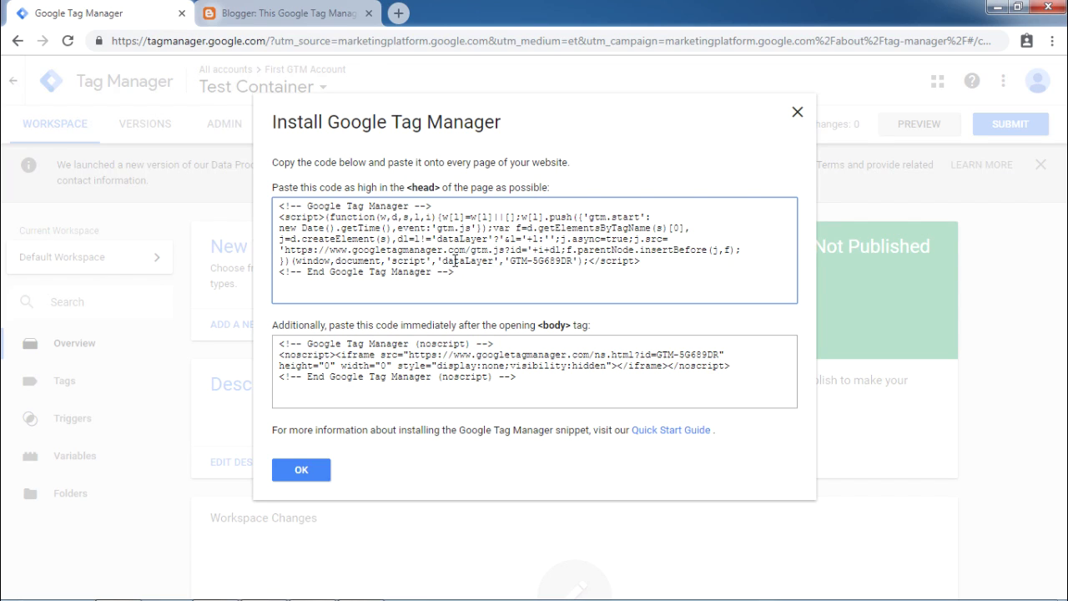
pyautogui.hotkey('ctrl', 'a')
pyautogui.hotkey('ctrl', 'c')
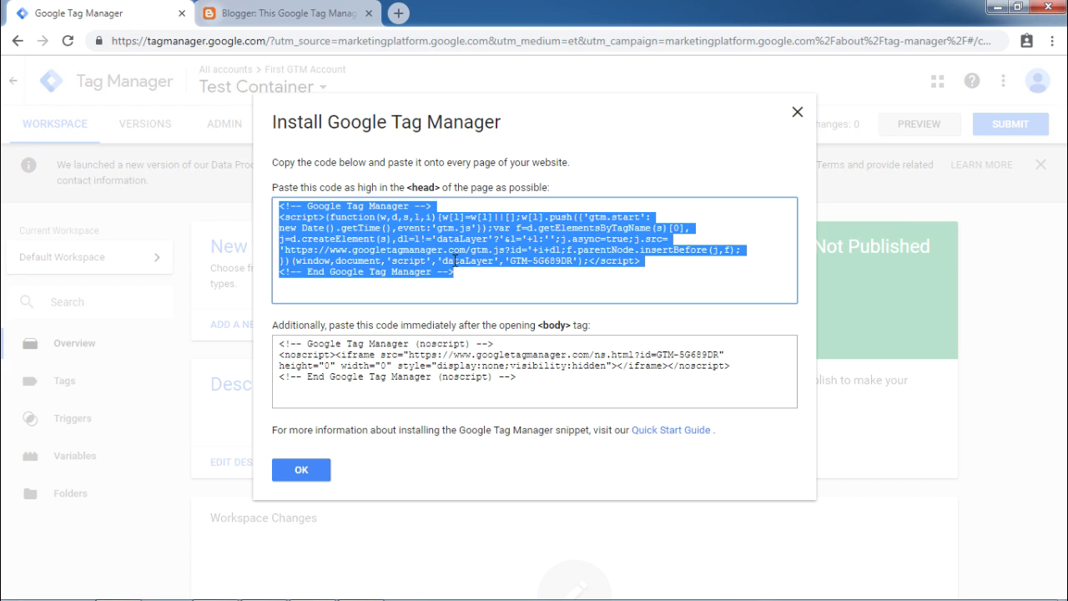
# Paste the Google Tag Manager head snippet right after the theme's <head> tag.
pyautogui.click(342, 19)
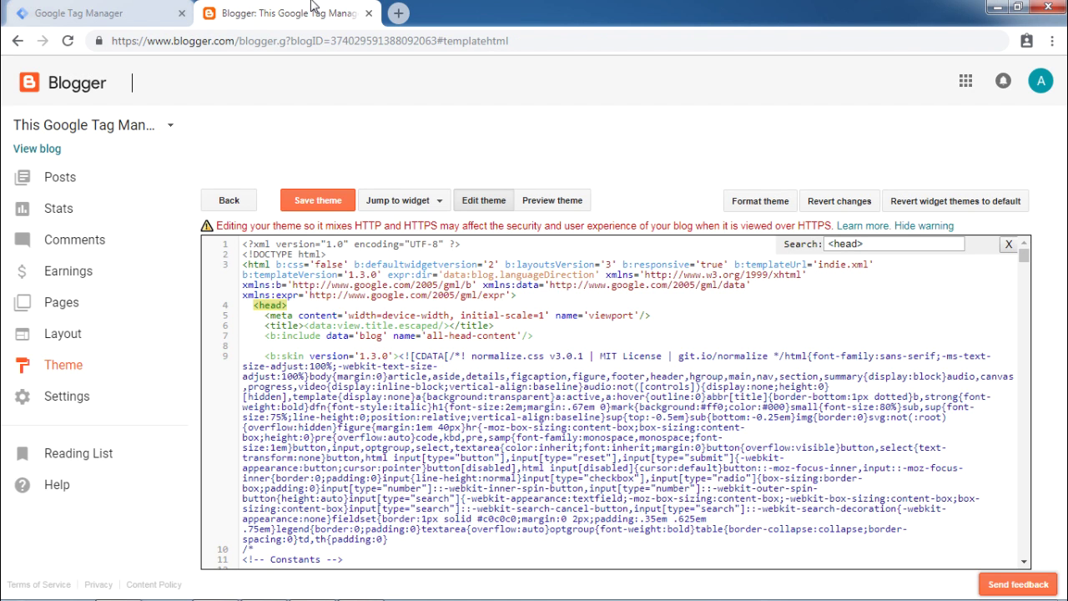
pyautogui.click(299, 306)
pyautogui.hotkey('ctrl', 'v')
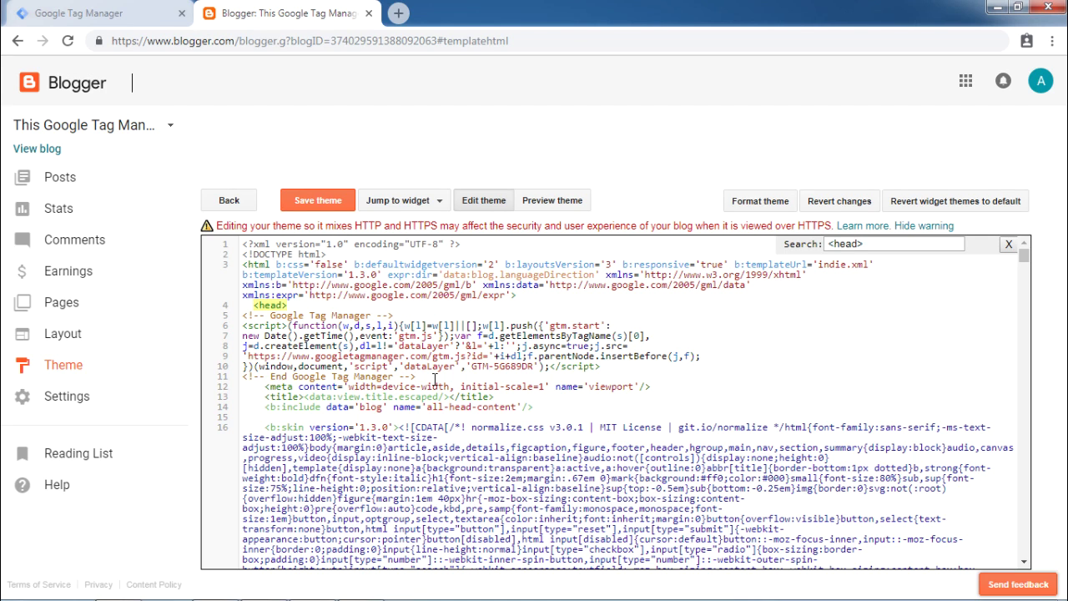
# Find the <body> tag in the theme and add a blank line below it.
pyautogui.doubleClick(892, 248)
pyautogui.tripleClick(892, 248)
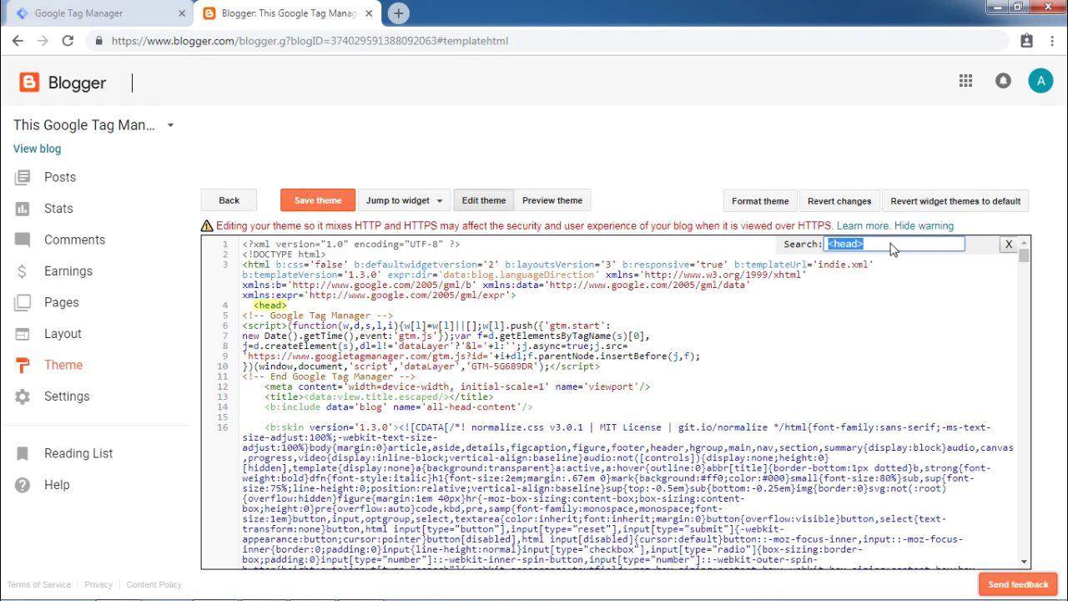
pyautogui.write('<body>')
pyautogui.press('Return')
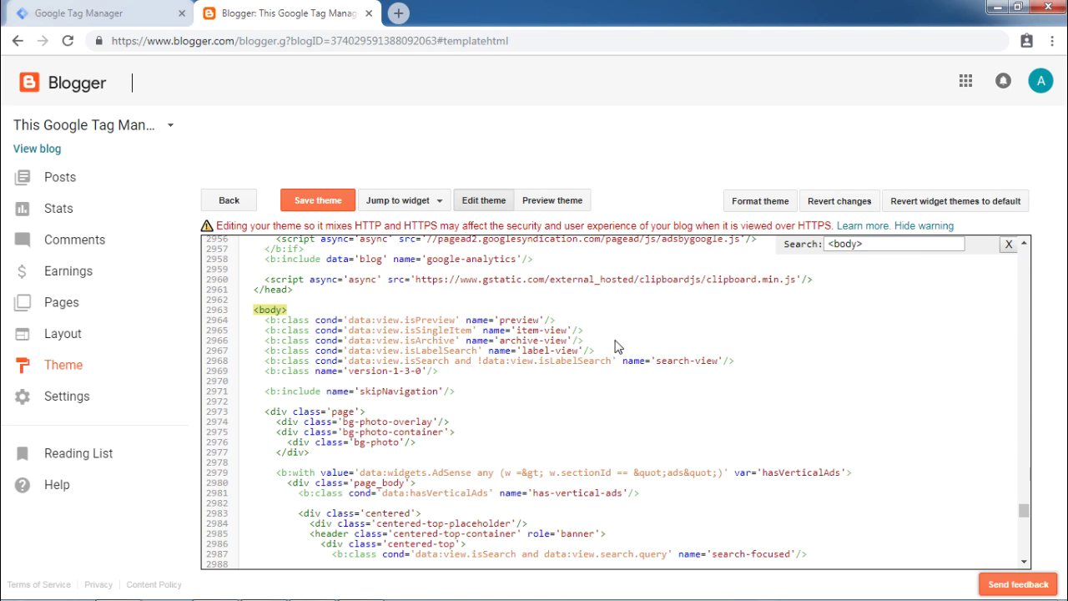
pyautogui.click(307, 313)
pyautogui.press('Return')
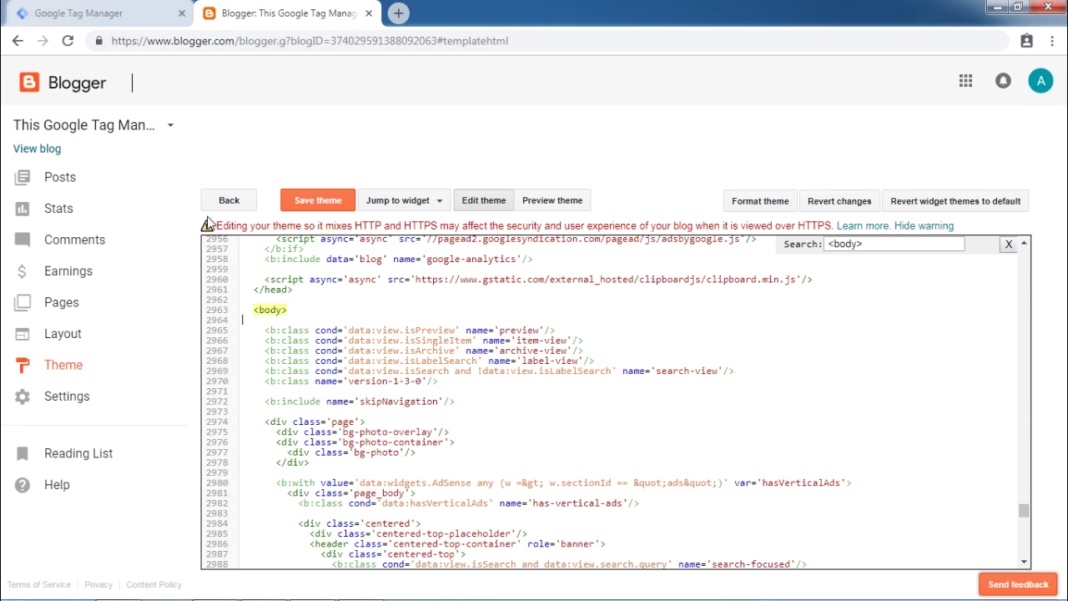
# Select the entire GTM body snippet in the install dialog for copying.
pyautogui.click(133, 14)
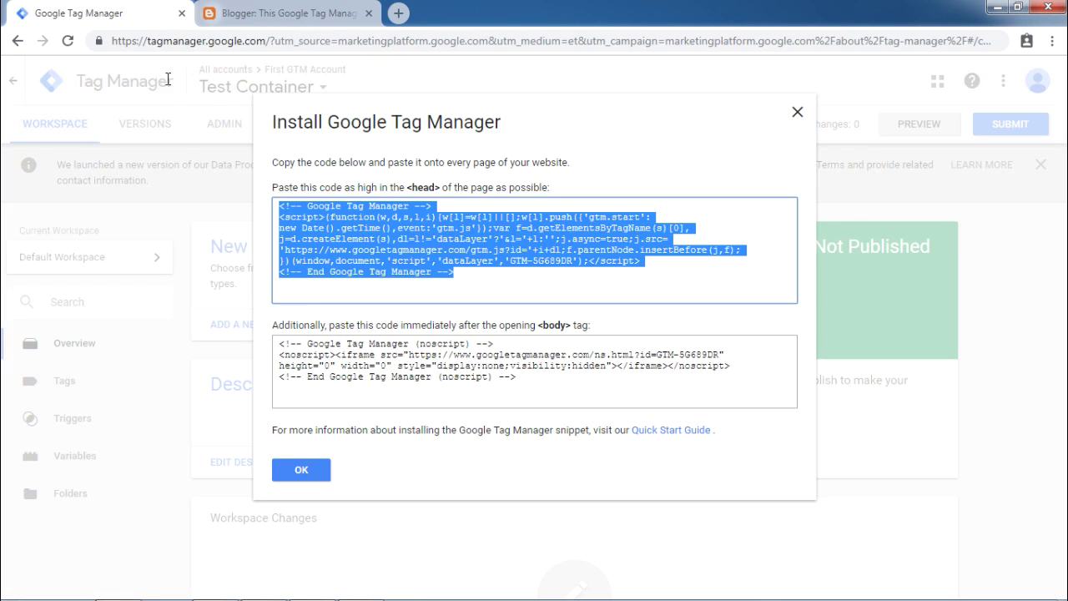
pyautogui.click(500, 359)
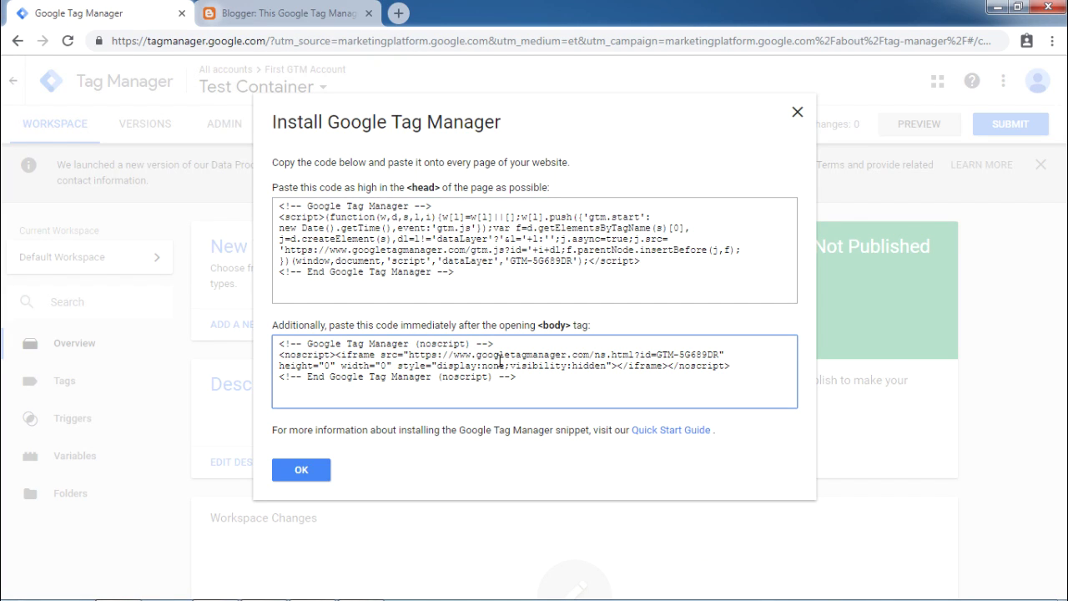
pyautogui.hotkey('ctrl', 'a')
pyautogui.hotkey('ctrl', 'c')
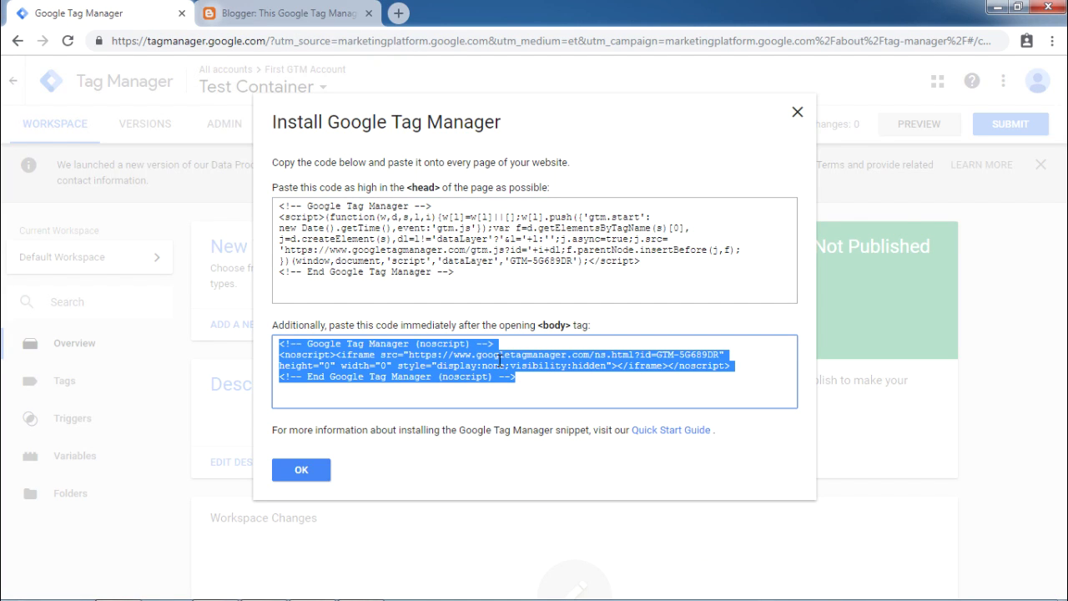
# Paste the GTM noscript snippet below <body> and save the theme, triggering a line 8 XML error.
pyautogui.click(267, 14)
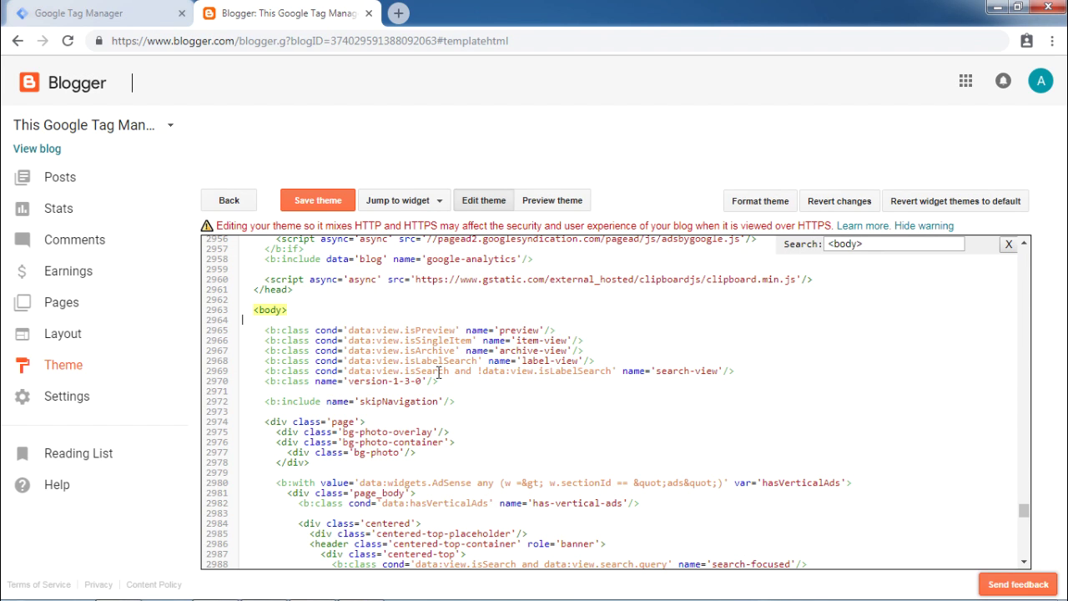
pyautogui.hotkey('ctrl', 'v')
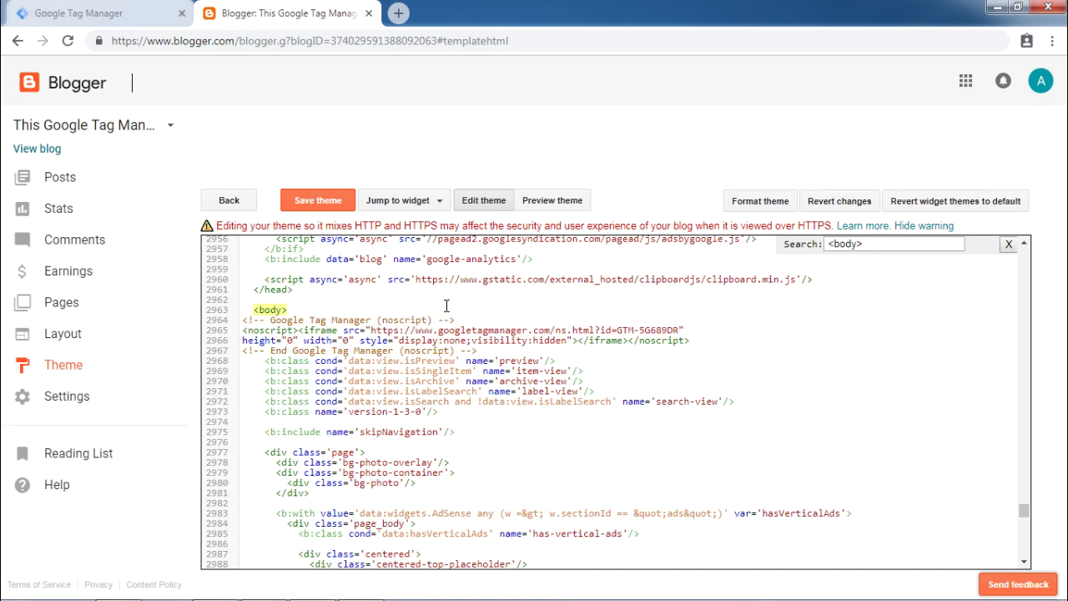
pyautogui.click(317, 204)
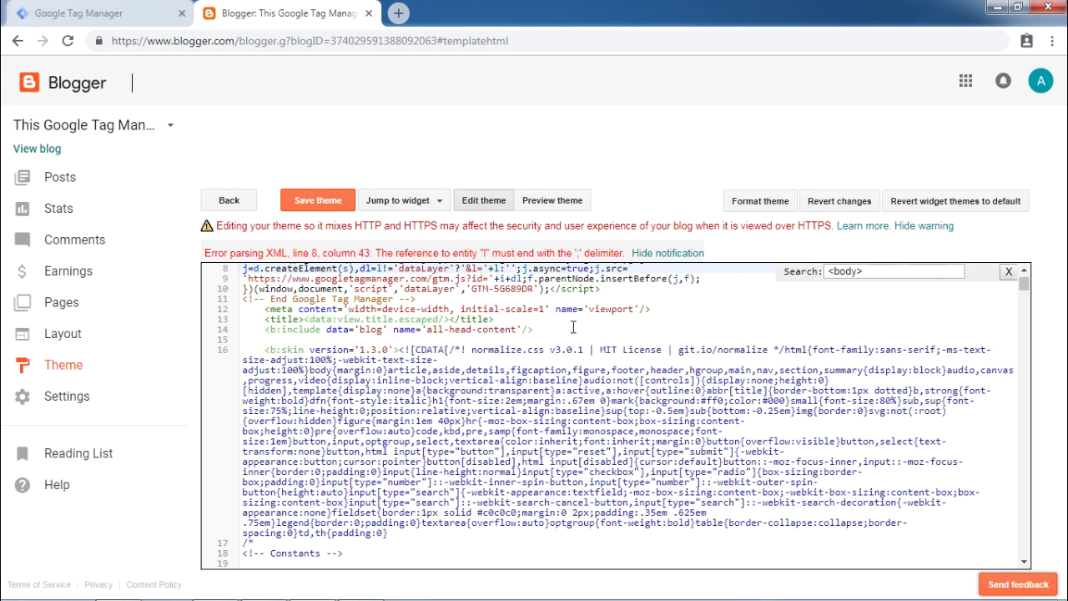
# Find j=d.createelement and change the ampersand on line 8 to &amp;.
pyautogui.hotkey('ctrl', 'f')
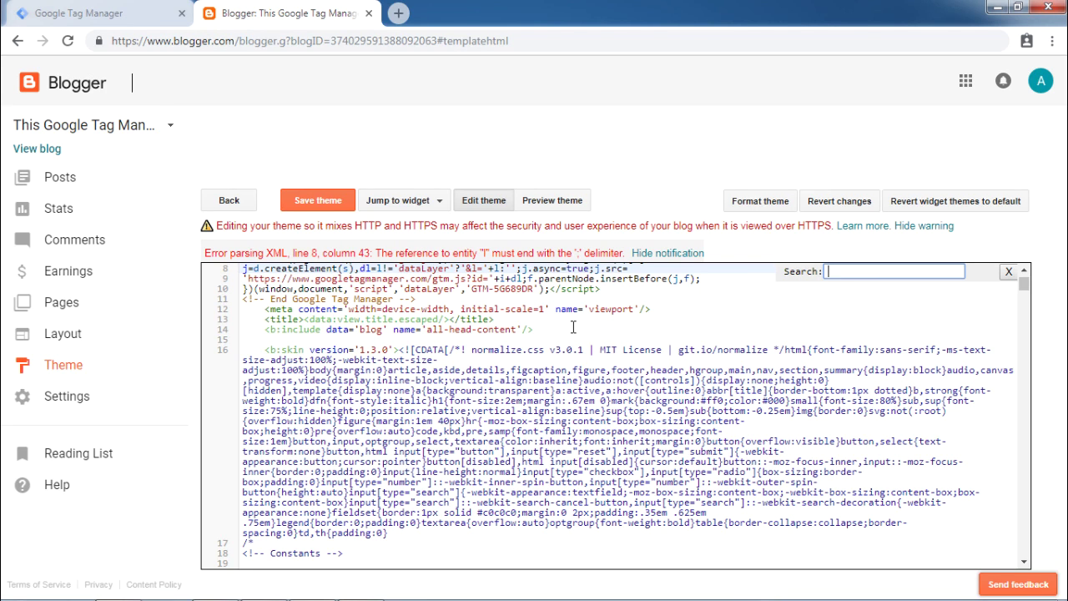
pyautogui.write('j=d.createelement')
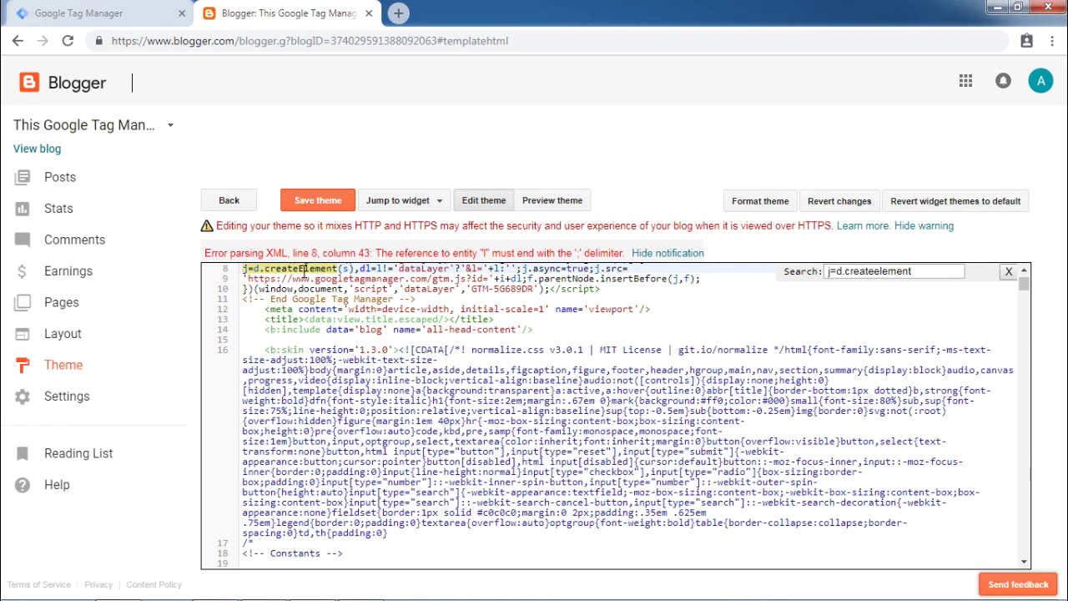
pyautogui.scroll(2, 368, 311)
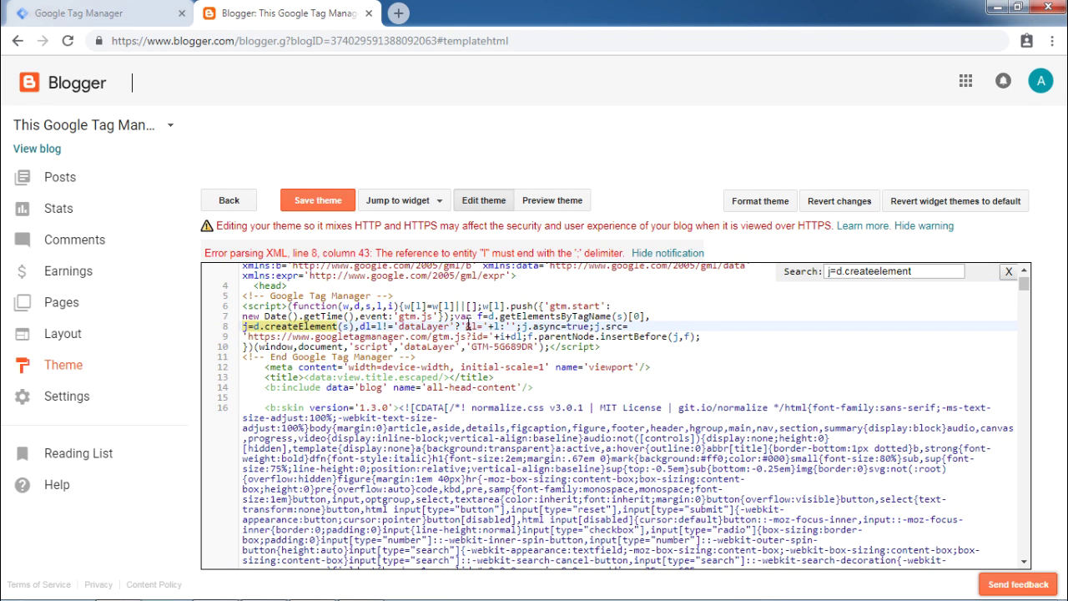
pyautogui.click(468, 326)
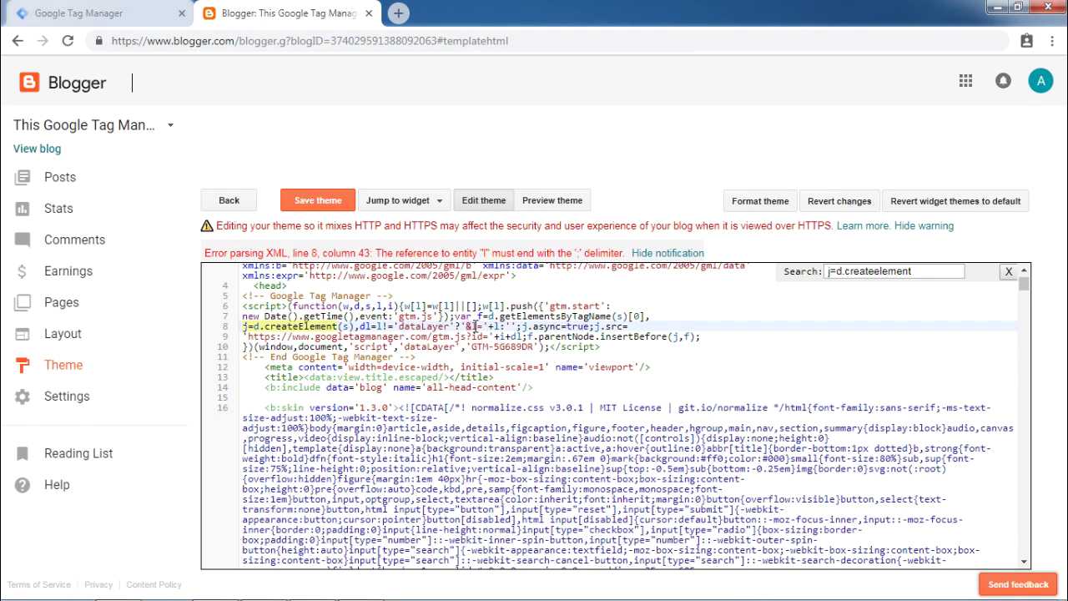
pyautogui.write('amp;')
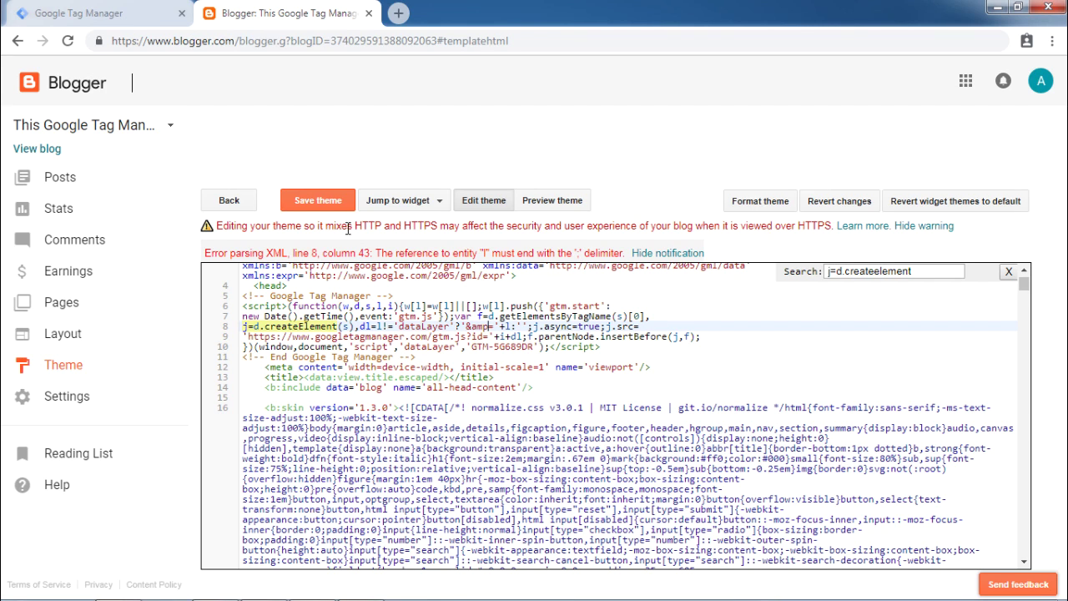
# Save the theme, adding the missing semicolon so it saves without the parsing error.
pyautogui.click(324, 203)
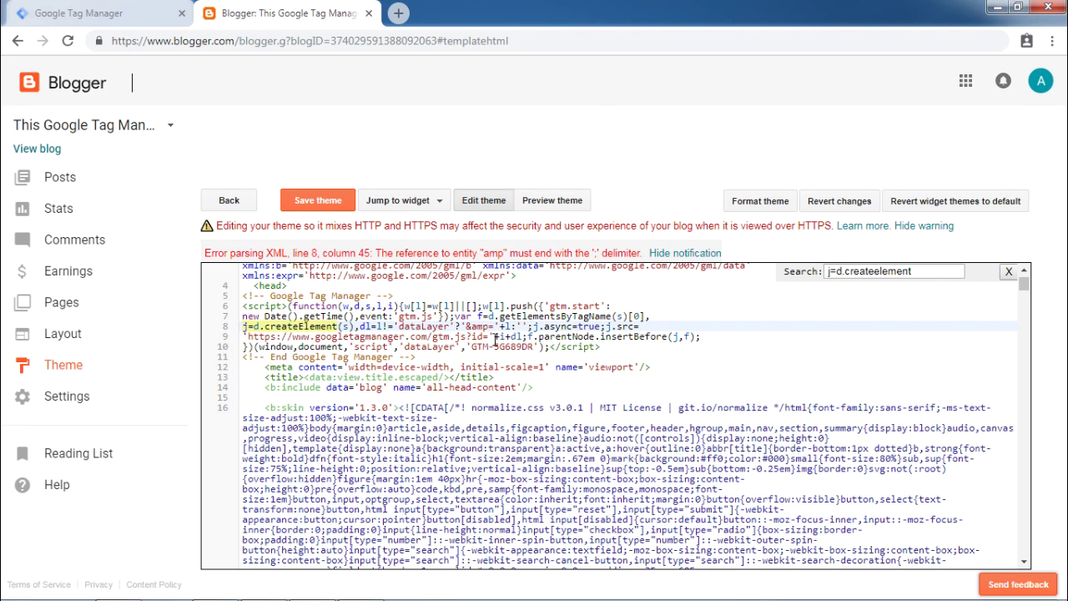
pyautogui.write(';')
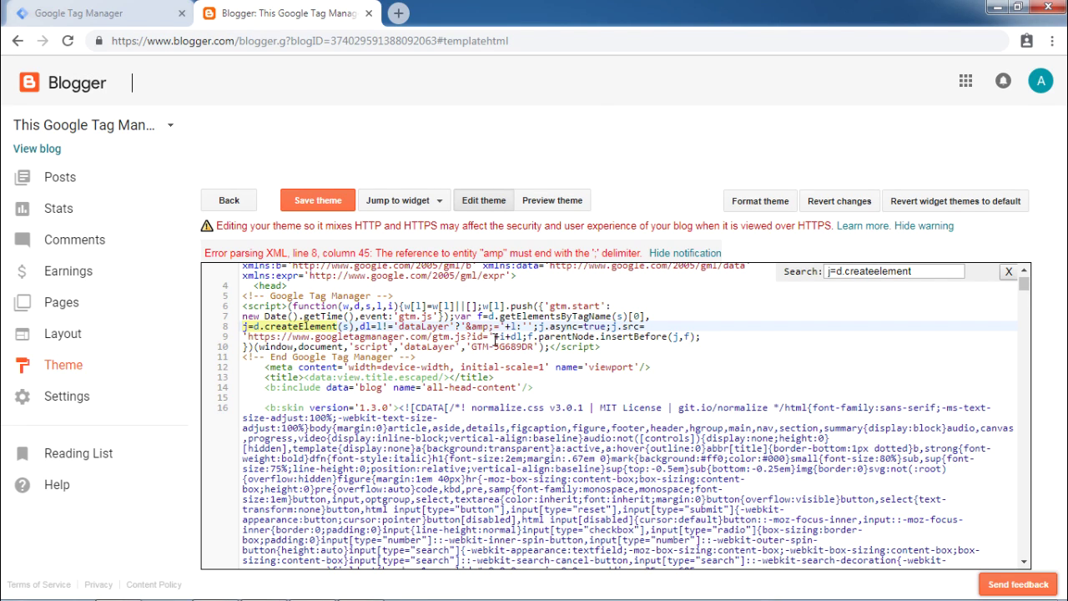
pyautogui.click(317, 201)
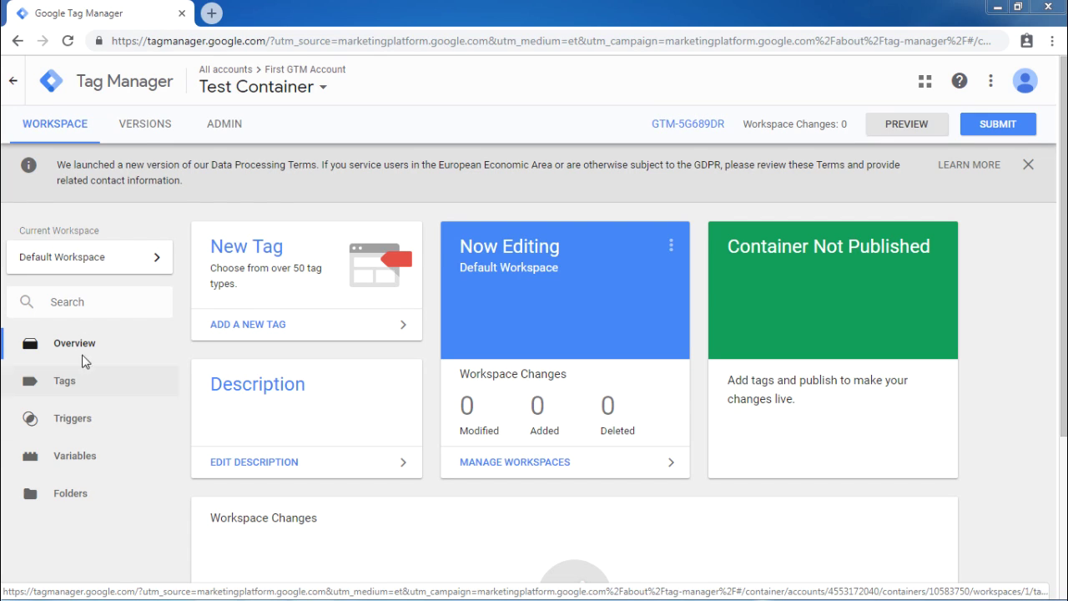
# Open the Versions page, showing Test Container has no versions yet.
pyautogui.click(127, 130)
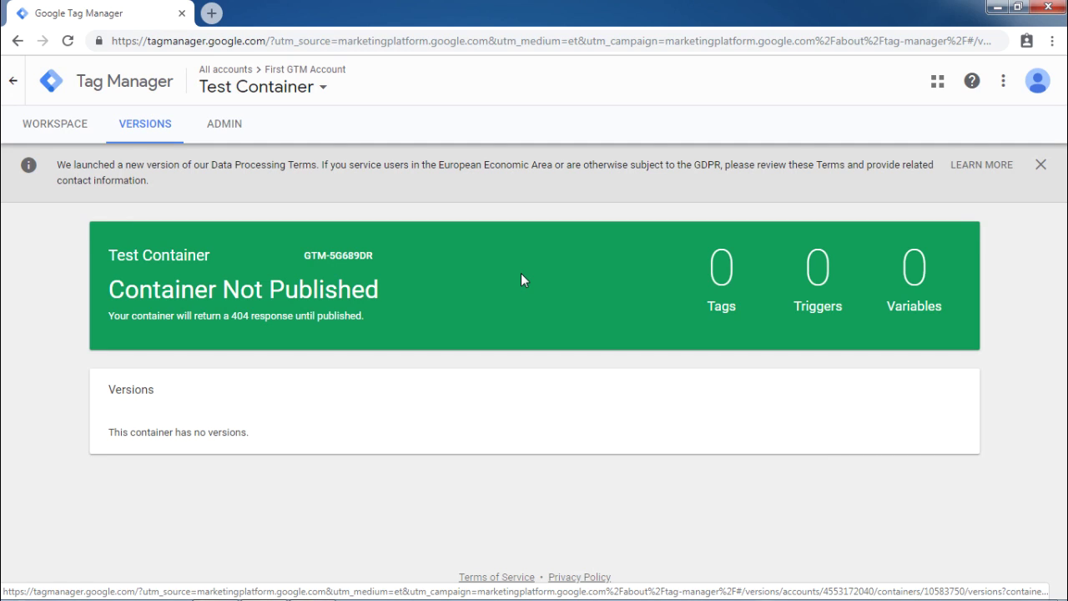
# View the First GTM Account and Test Container admin settings, then return to Workspace.
pyautogui.click(227, 126)
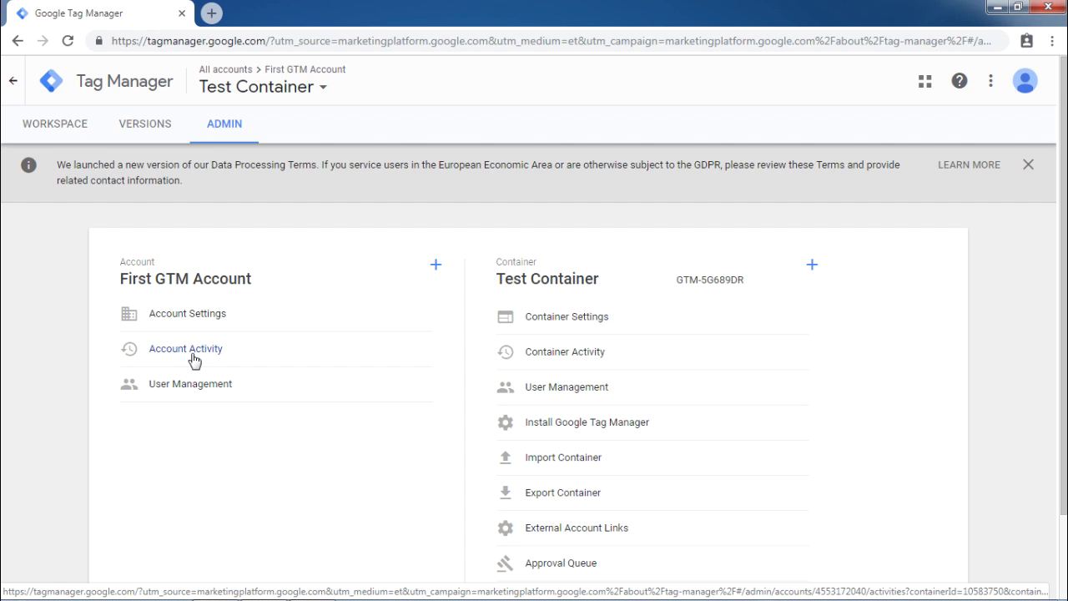
pyautogui.click(164, 279)
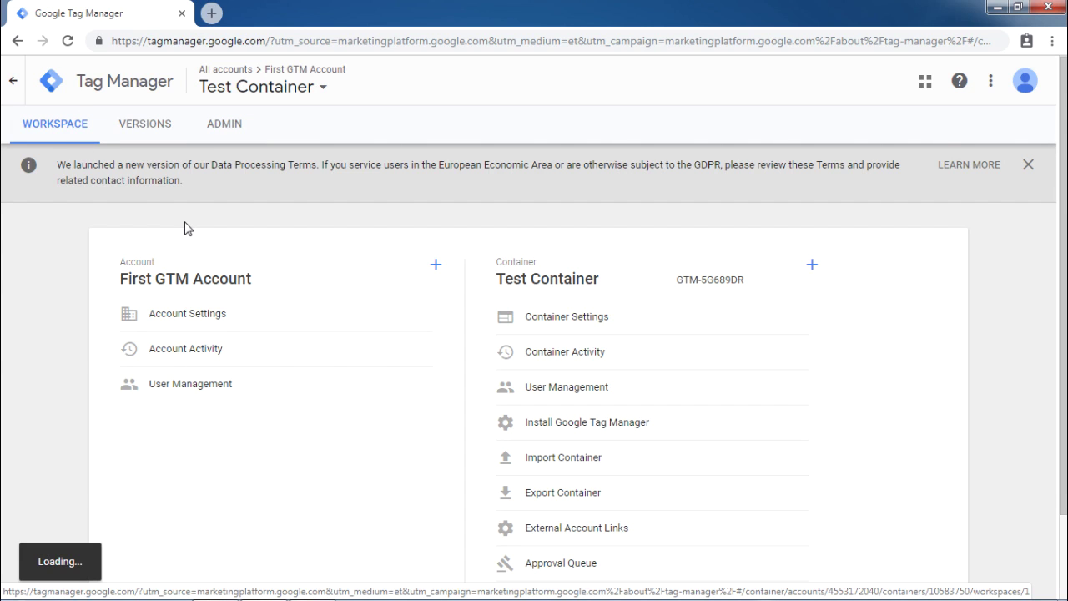